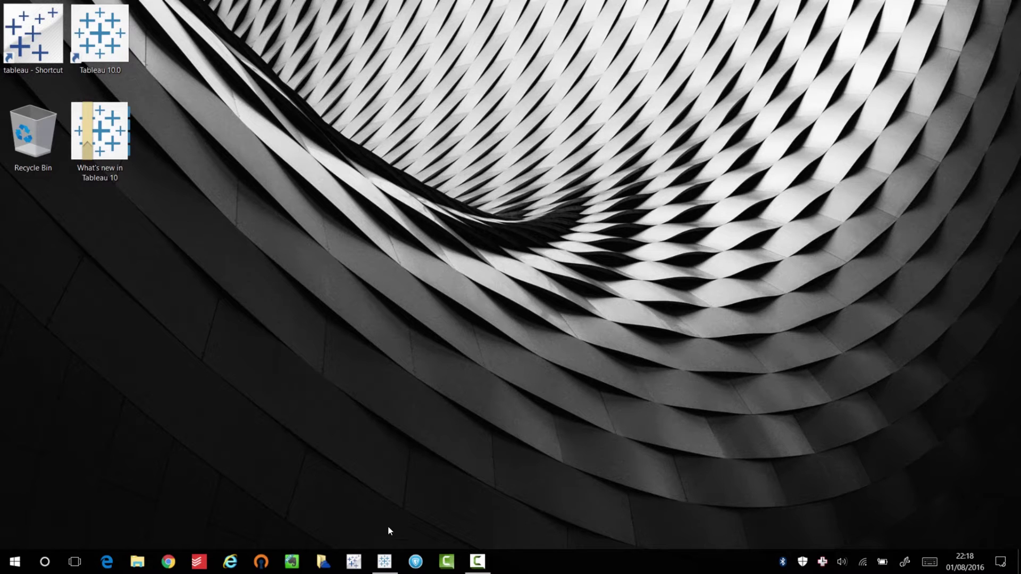
Restore the Tableau window showing the Highlighter dashboard's Sales vs Quantity scatter plot
{"action": "left_click", "coordinate": [392, 560]}
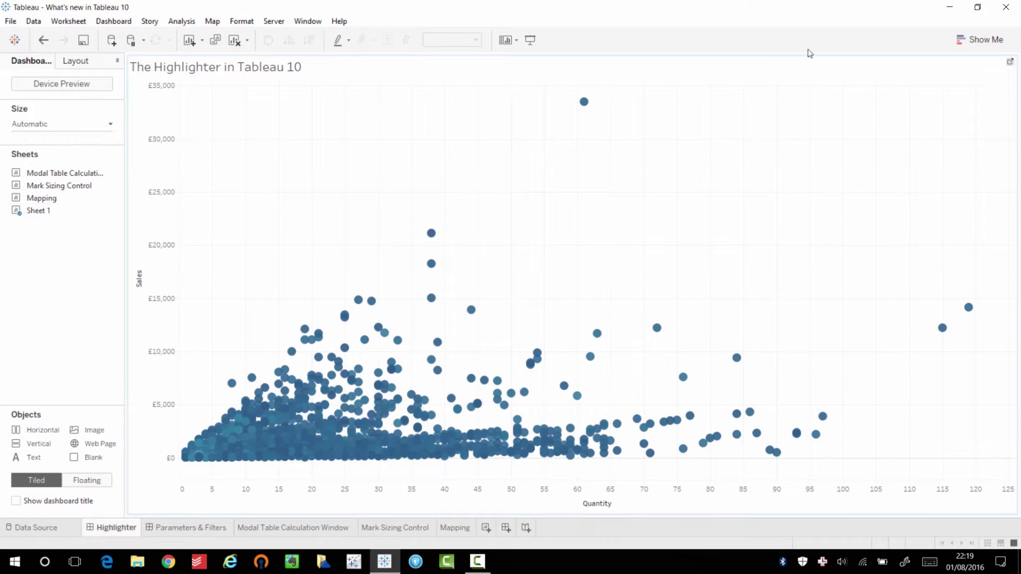
Go to Sheet 1, filter Product Name by 'acme', then clear it so all 1856 marks show
{"action": "left_click", "coordinate": [1010, 61]}
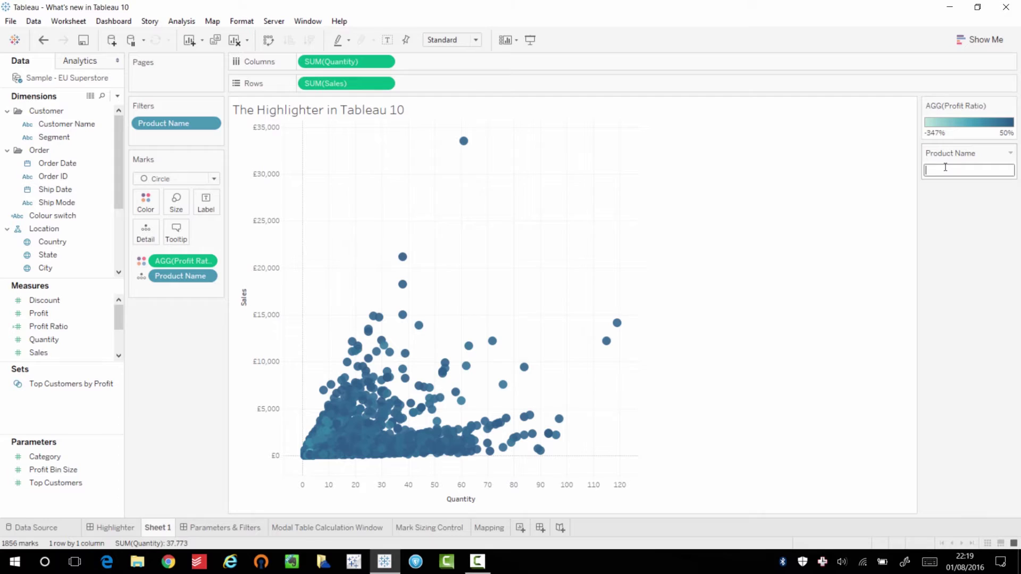
{"action": "type", "text": "acme"}
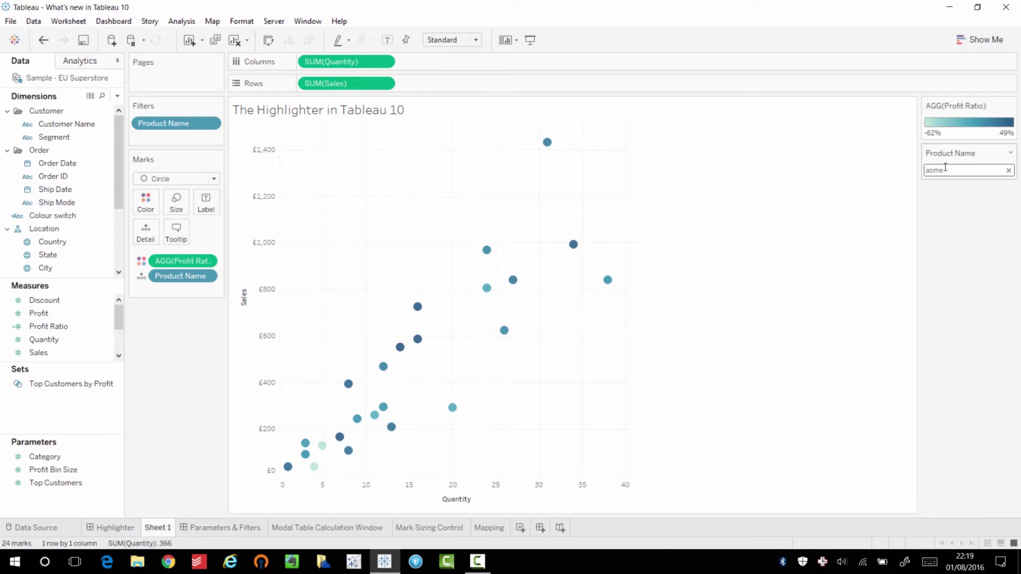
{"action": "key", "text": "ctrl+a"}
{"action": "key", "text": "BackSpace"}
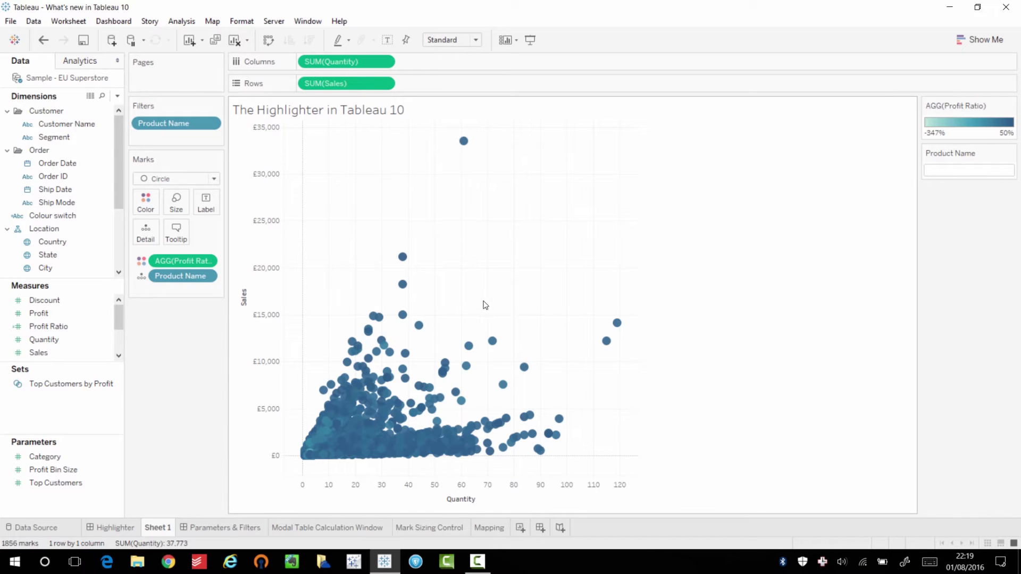
Select and deselect the high-sales marks, then add a Product Name highlighter to the scatter plot
{"action": "left_click_drag", "start_coordinate": [358, 221], "coordinate": [433, 354]}
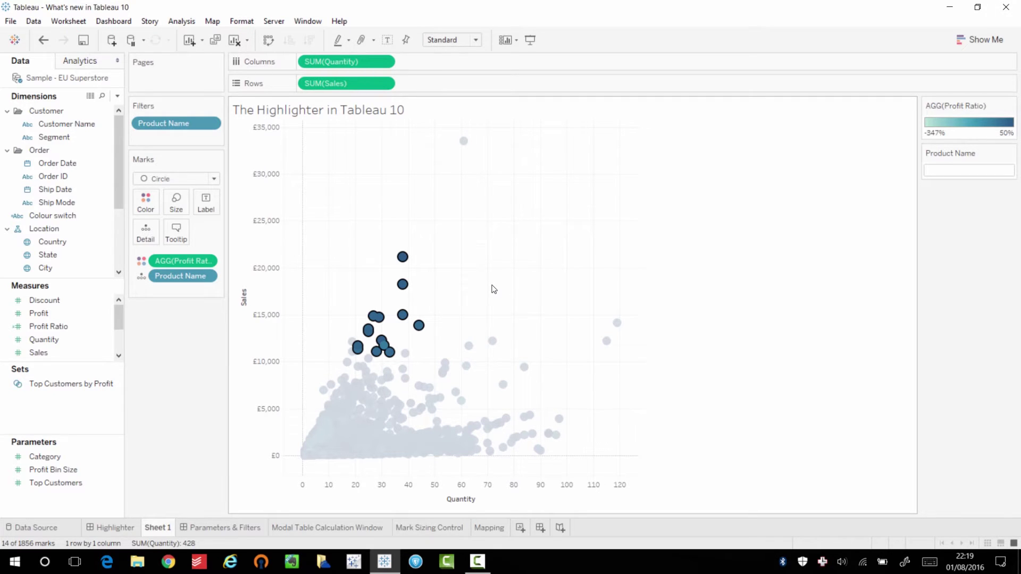
{"action": "left_click", "coordinate": [406, 207]}
{"action": "left_click", "coordinate": [207, 276]}
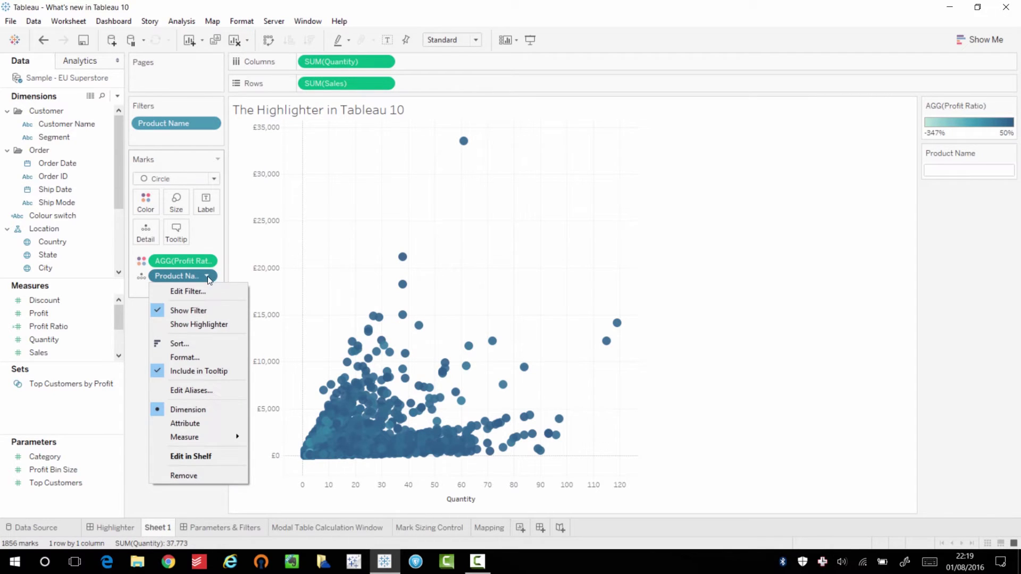
{"action": "left_click", "coordinate": [219, 324]}
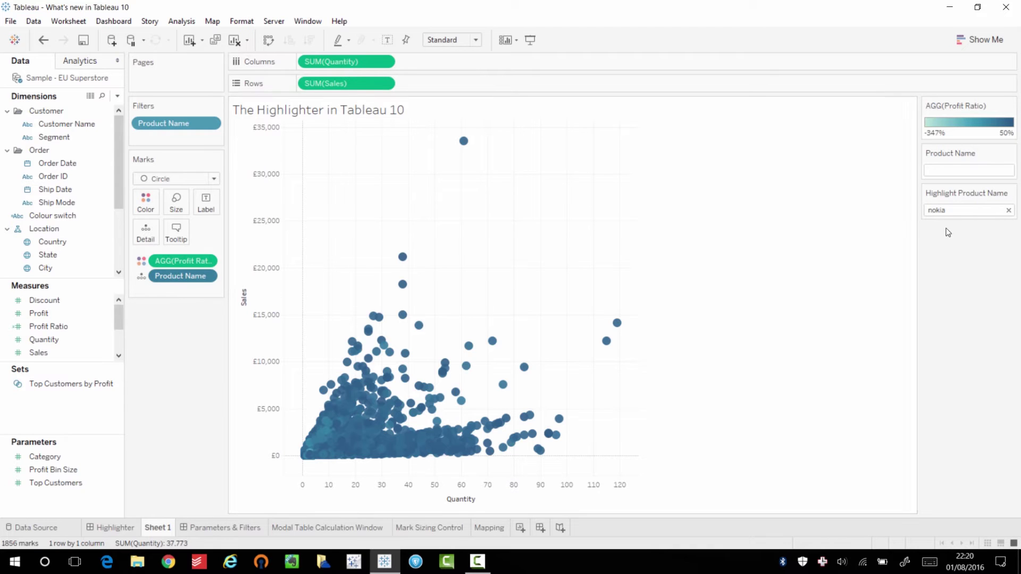
Highlight Nokia, then Acme, then Xerox products in the Highlight Product Name box
{"action": "left_click", "coordinate": [968, 211]}
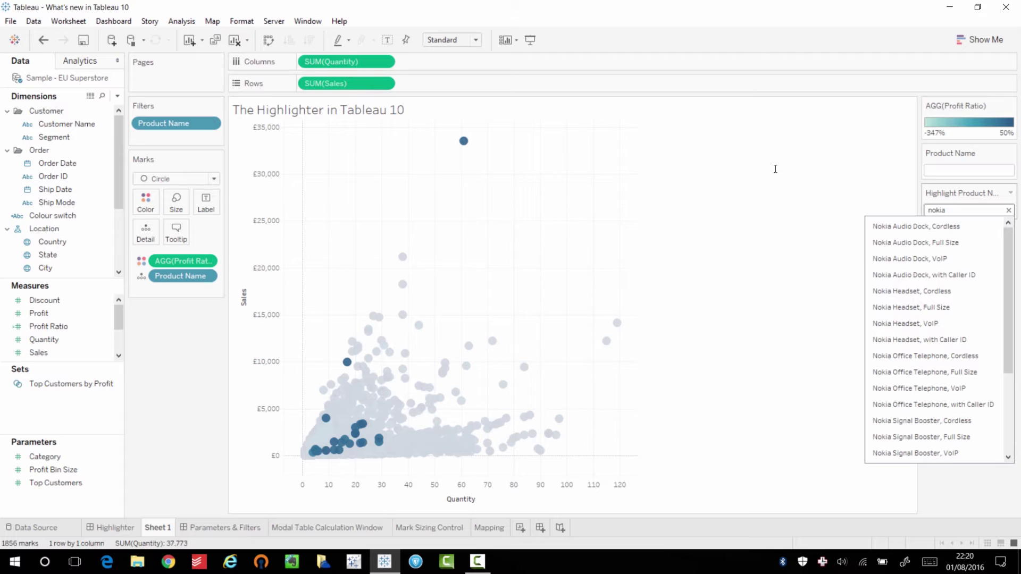
{"action": "key", "text": "BackSpace"}
{"action": "key", "text": "BackSpace"}
{"action": "key", "text": "BackSpace"}
{"action": "key", "text": "BackSpace"}
{"action": "type", "text": "acme"}
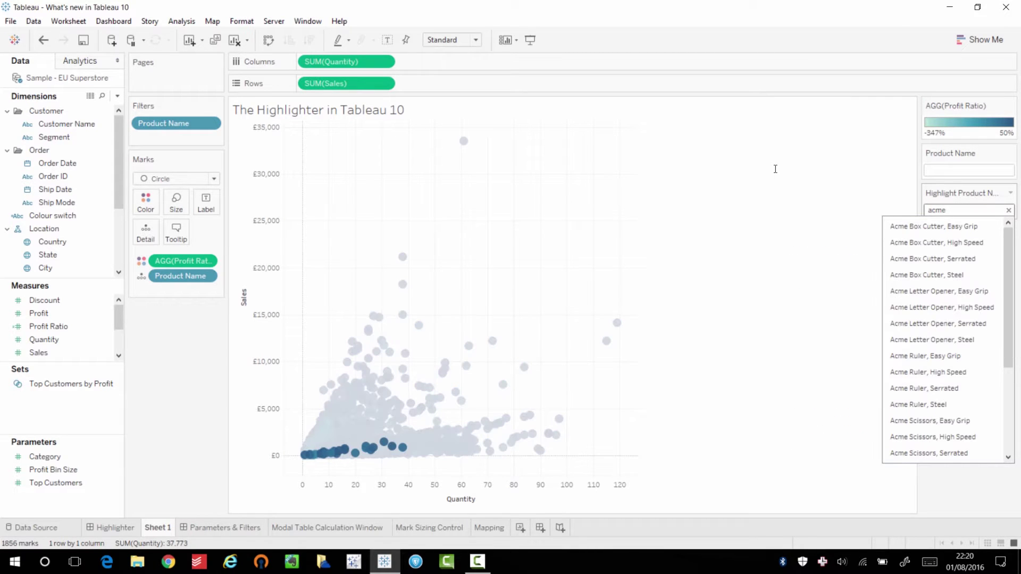
{"action": "key", "text": "BackSpace"}
{"action": "key", "text": "BackSpace"}
{"action": "key", "text": "BackSpace"}
{"action": "key", "text": "BackSpace"}
{"action": "type", "text": "xerox"}
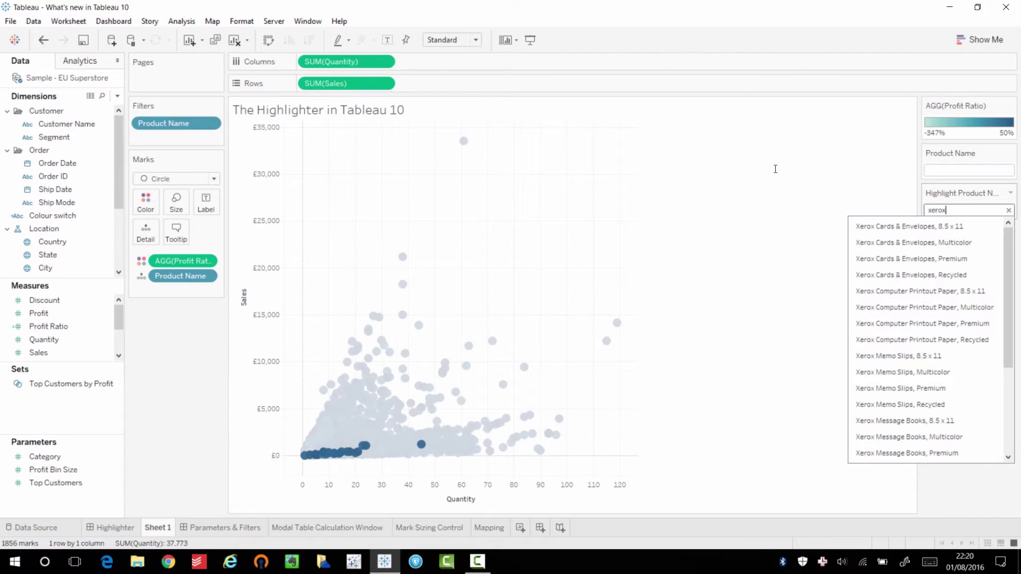
{"action": "key", "text": "BackSpace"}
{"action": "key", "text": "BackSpace"}
{"action": "key", "text": "BackSpace"}
{"action": "key", "text": "BackSpace"}
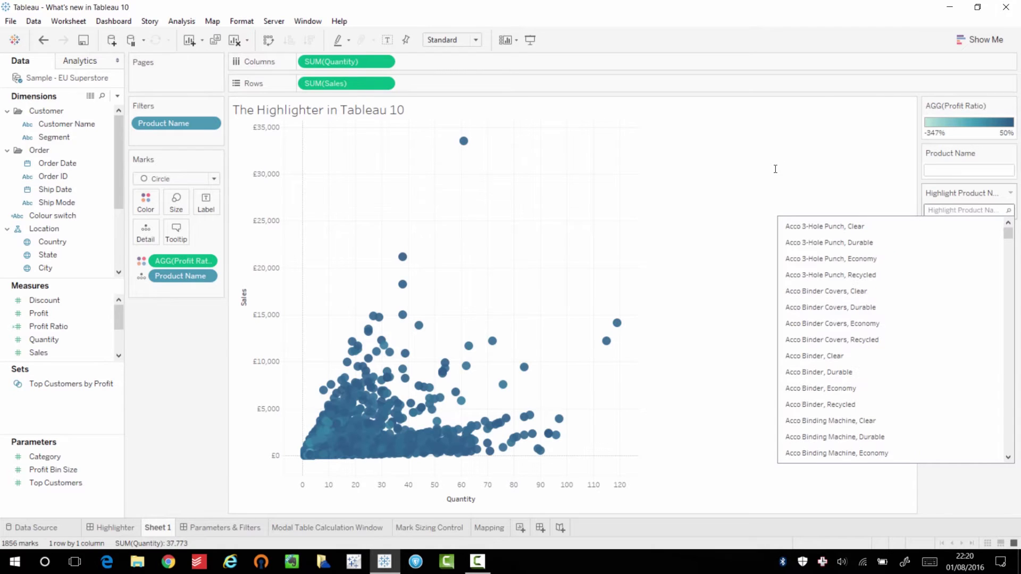
Search the highlighter for 'nok', then 'xerox', and dismiss the suggestion list
{"action": "type", "text": "nokia"}
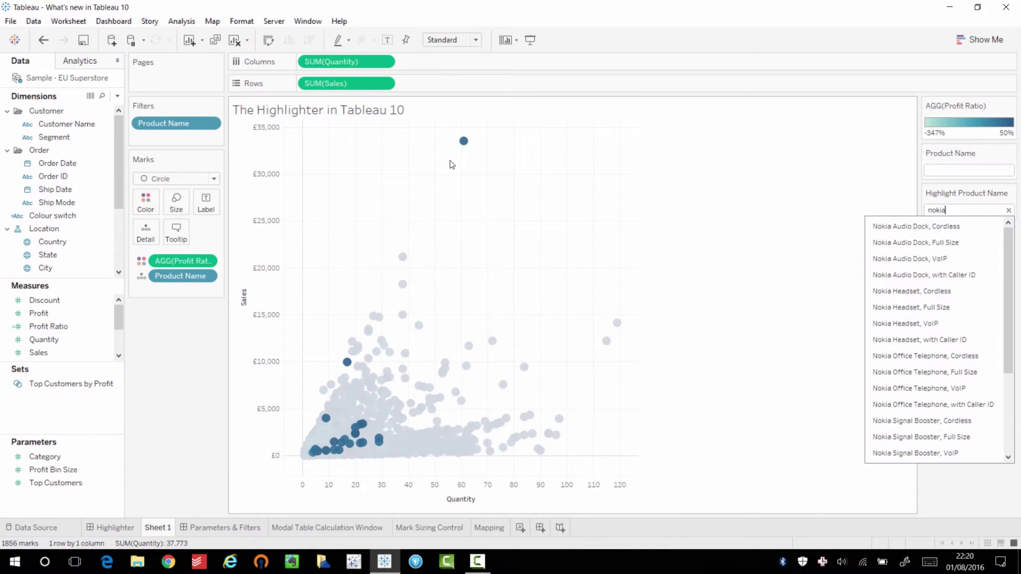
{"action": "mouse_move", "coordinate": [464, 149]}
{"action": "key", "text": "BackSpace"}
{"action": "key", "text": "BackSpace"}
{"action": "key", "text": "BackSpace"}
{"action": "key", "text": "BackSpace"}
{"action": "key", "text": "BackSpace"}
{"action": "type", "text": "xerox"}
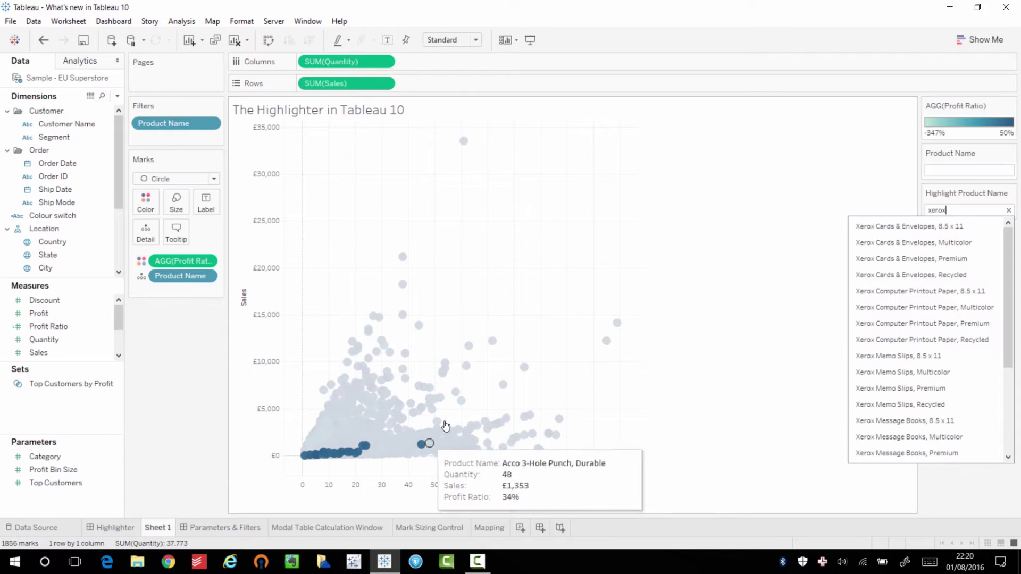
{"action": "left_click", "coordinate": [558, 264]}
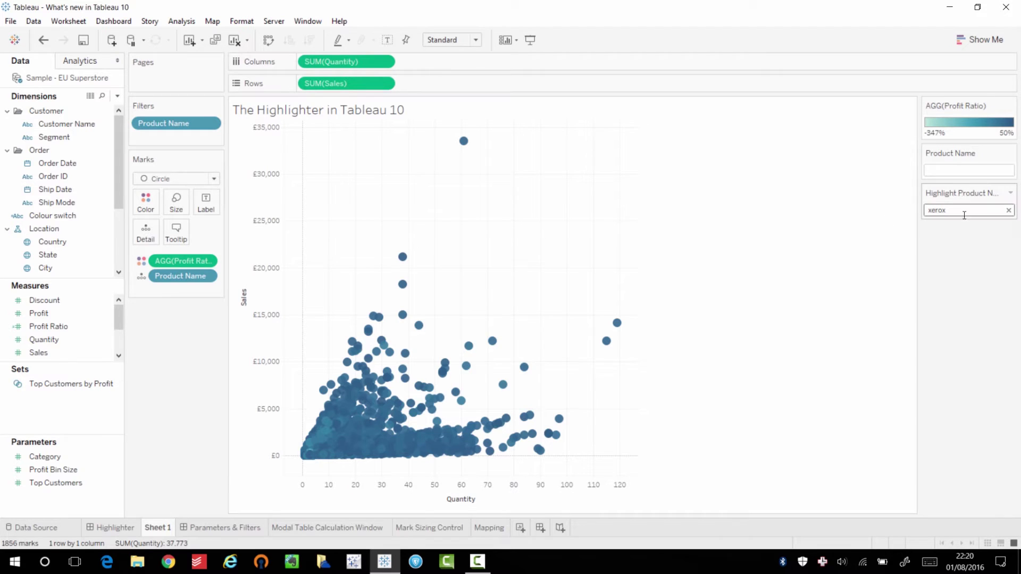
Filter Product Name by 'xerox', clear the filter, and reselect Xerox in the highlighter
{"action": "left_click", "coordinate": [965, 173]}
{"action": "type", "text": "xerox"}
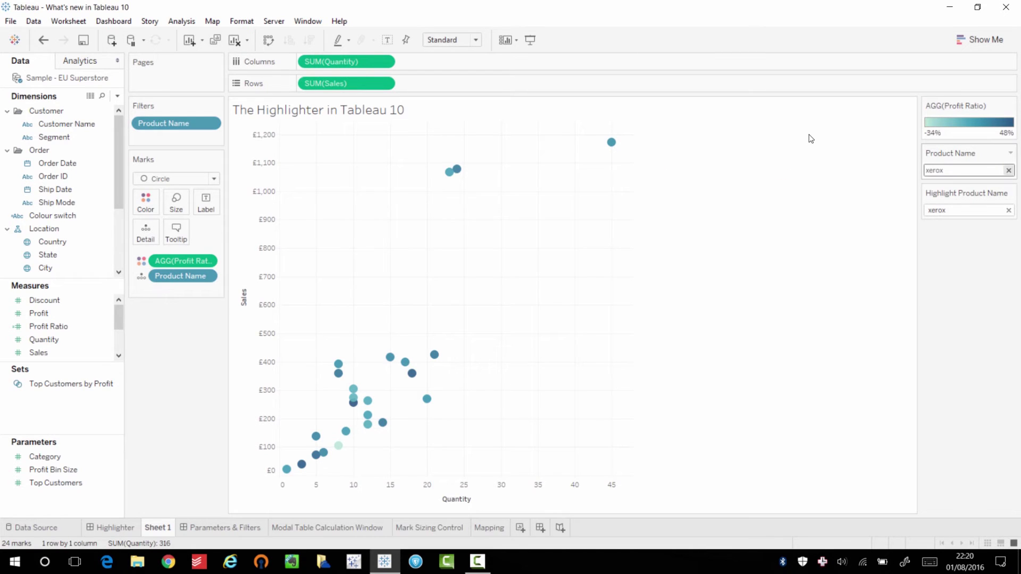
{"action": "left_click", "coordinate": [1009, 170]}
{"action": "left_click", "coordinate": [967, 210]}
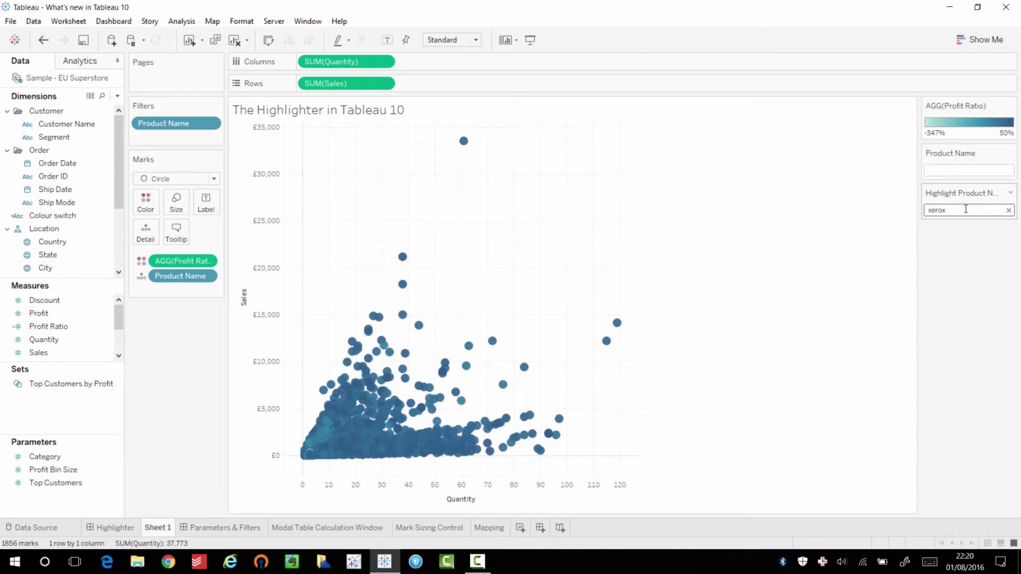
{"action": "left_click", "coordinate": [780, 265]}
On the Parameters & Filters dashboard, show the Category Colour parameter as a compact dropdown list
{"action": "left_click", "coordinate": [116, 529]}
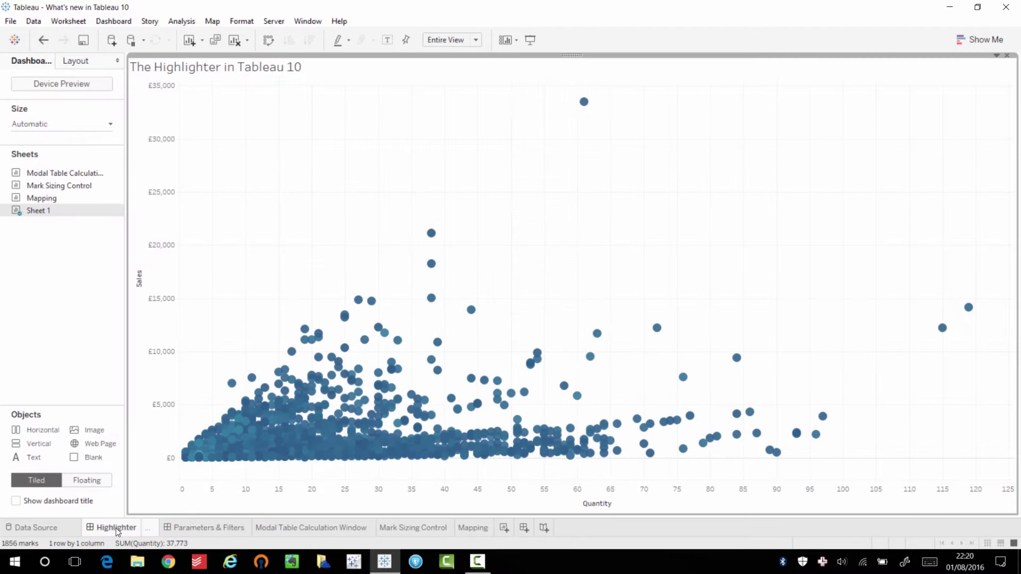
{"action": "left_click", "coordinate": [173, 529]}
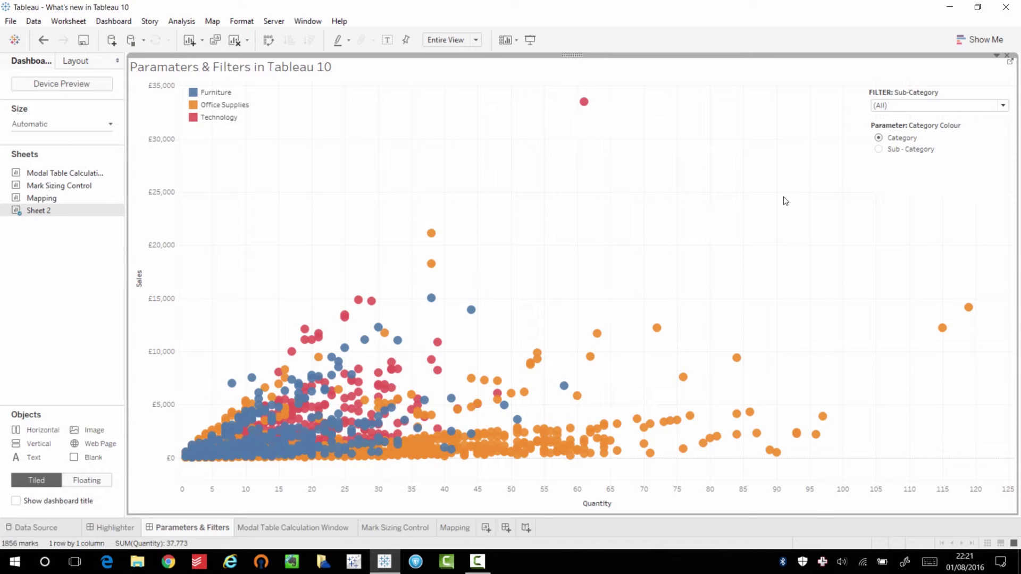
{"action": "left_click", "coordinate": [962, 148]}
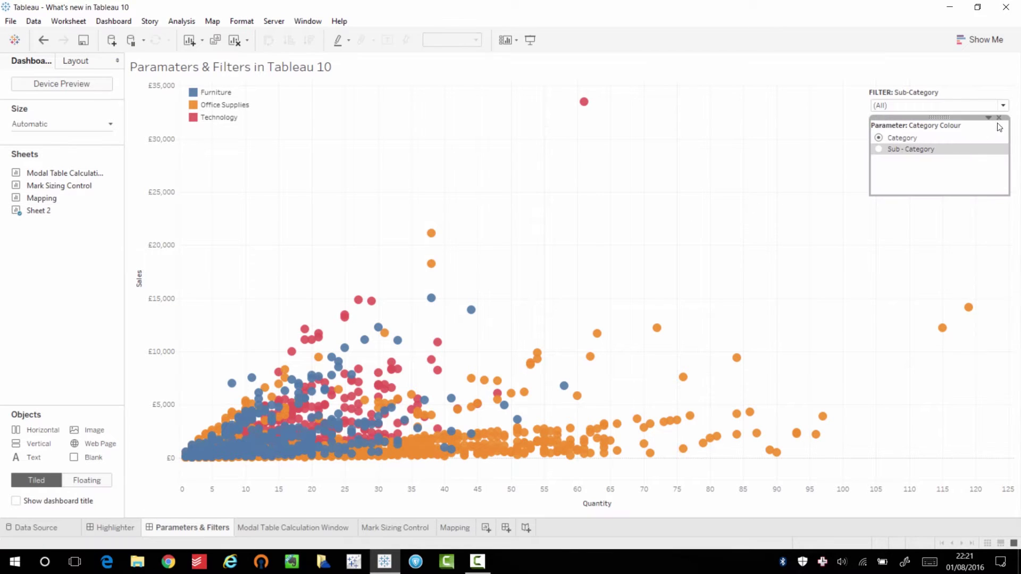
{"action": "right_click", "coordinate": [875, 123]}
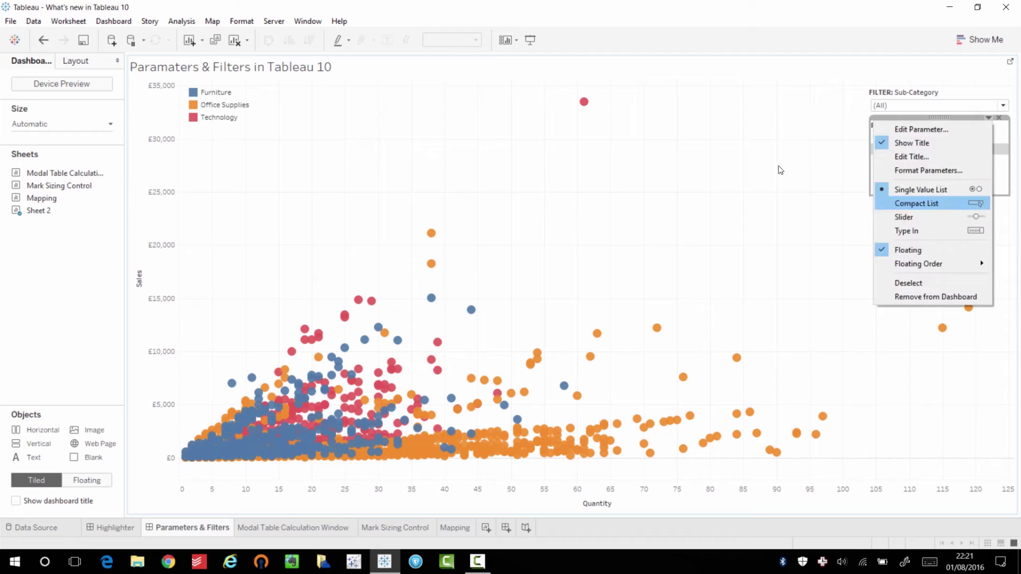
{"action": "left_click", "coordinate": [975, 205]}
{"action": "left_click", "coordinate": [985, 139]}
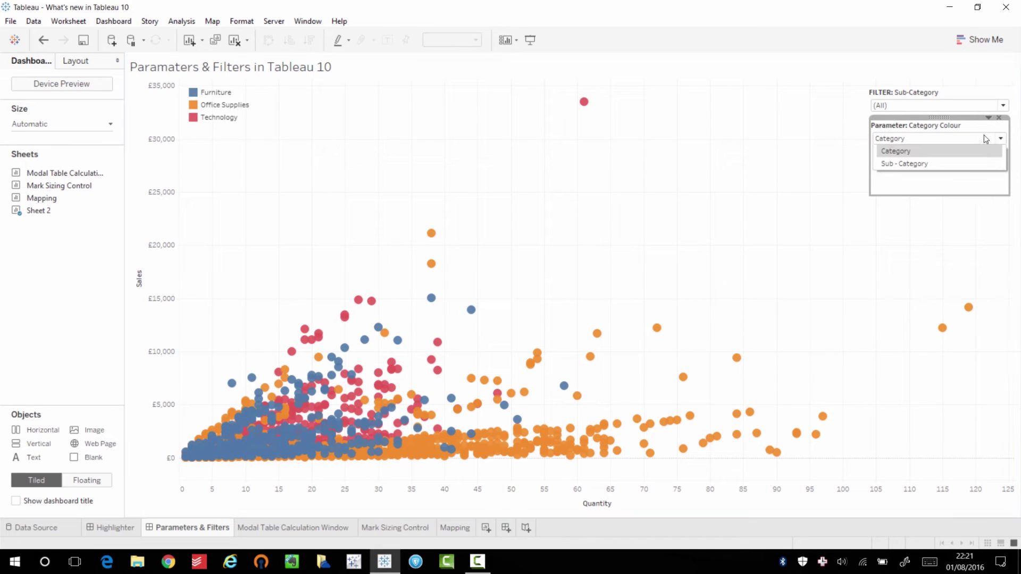
Filter to Envelopes, Chairs, Art, Machines, Storage, Supplies and Tables in turn, then show all sub-categories
{"action": "left_click", "coordinate": [966, 106]}
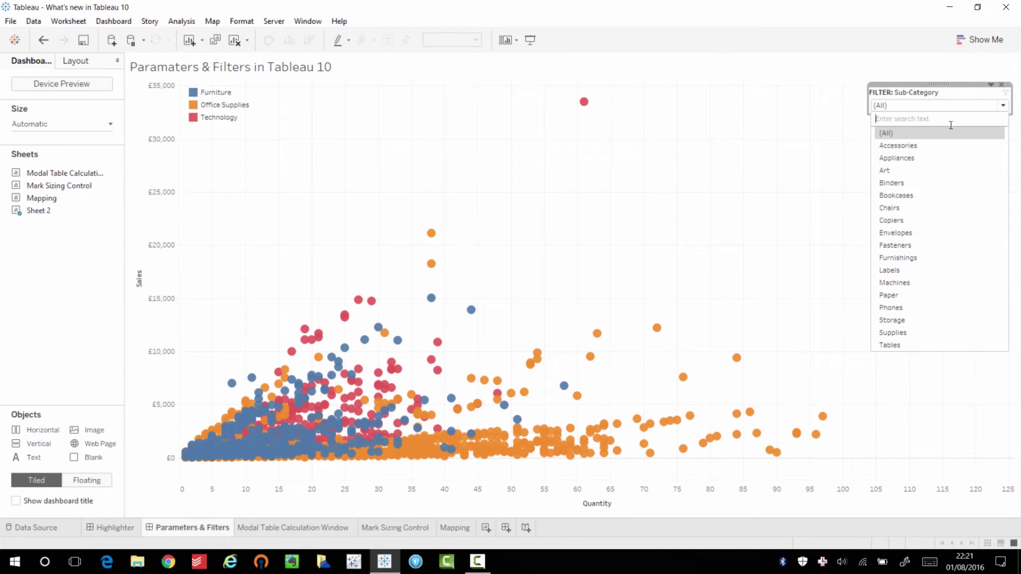
{"action": "left_click", "coordinate": [950, 233]}
{"action": "left_click", "coordinate": [918, 109]}
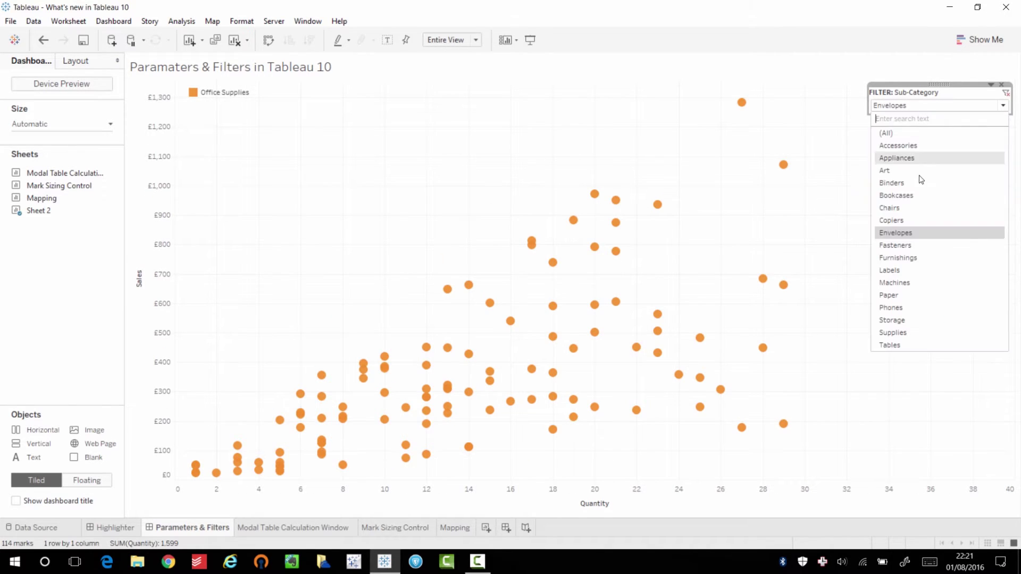
{"action": "left_click", "coordinate": [918, 207]}
{"action": "left_click", "coordinate": [919, 105]}
{"action": "left_click", "coordinate": [913, 170]}
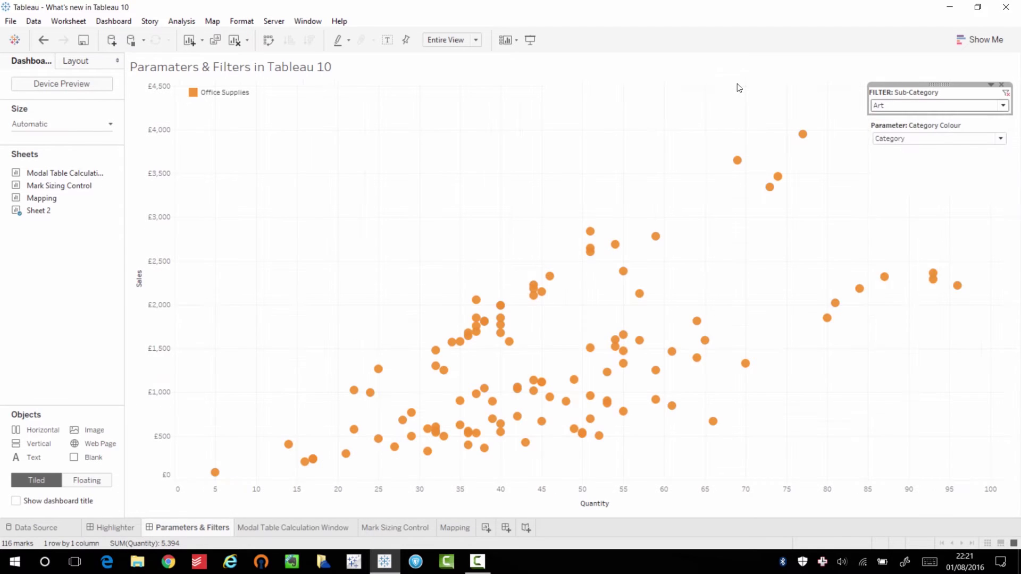
{"action": "left_click", "coordinate": [923, 105]}
{"action": "left_click", "coordinate": [918, 283]}
{"action": "left_click", "coordinate": [929, 107]}
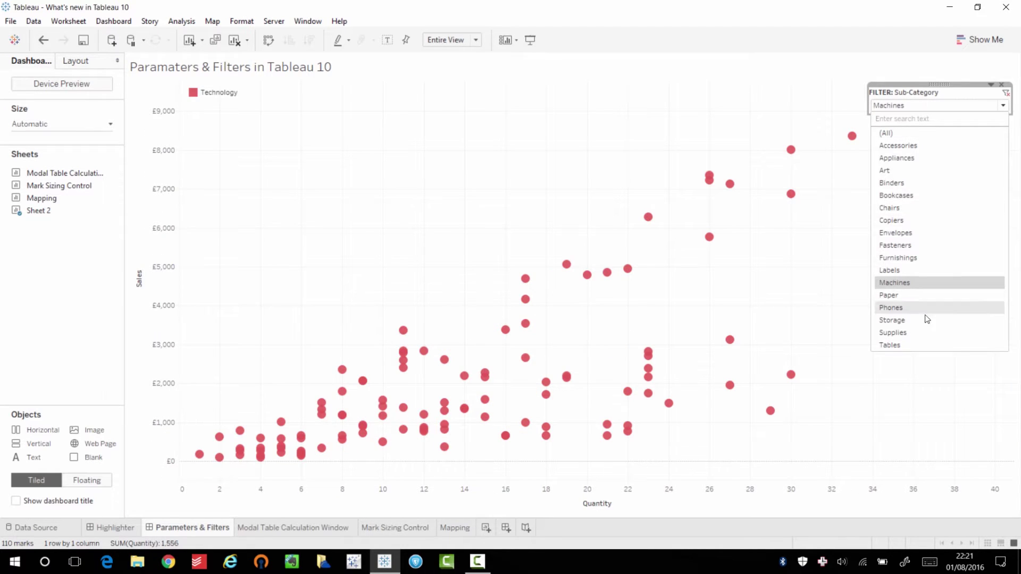
{"action": "left_click", "coordinate": [927, 320]}
{"action": "left_click", "coordinate": [931, 106]}
{"action": "left_click", "coordinate": [919, 332]}
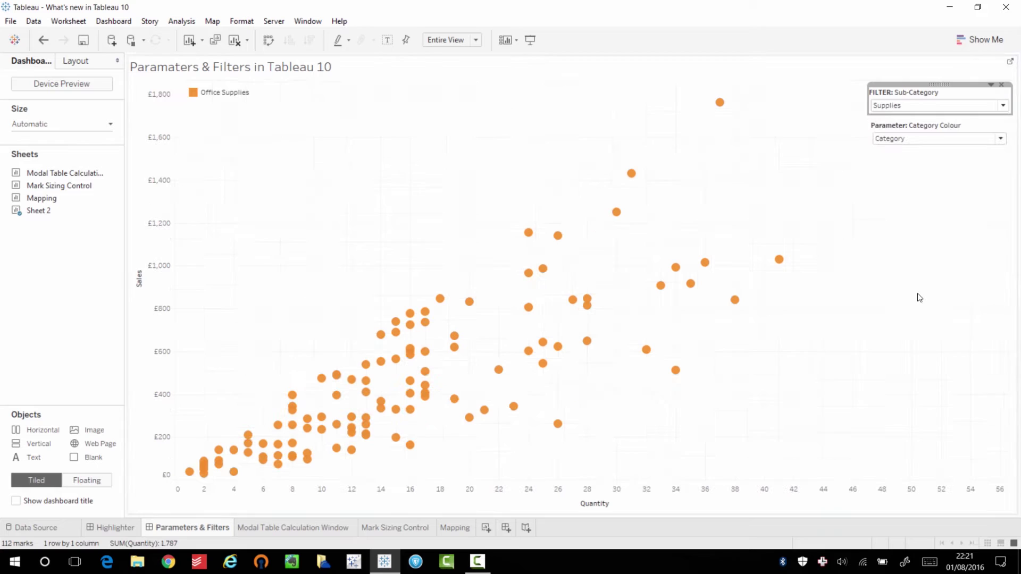
{"action": "left_click", "coordinate": [918, 107]}
{"action": "left_click", "coordinate": [907, 345]}
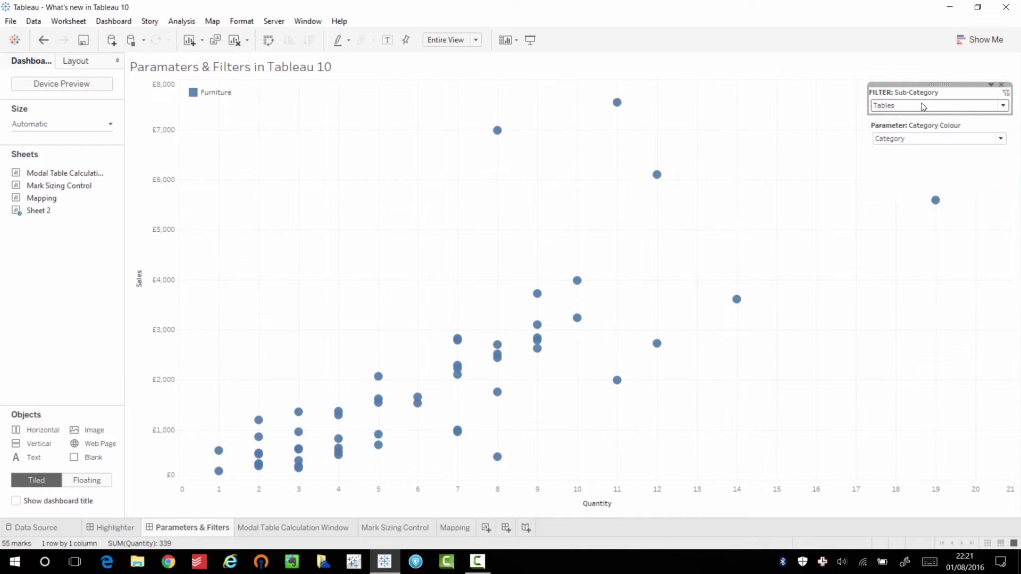
{"action": "left_click", "coordinate": [923, 106]}
{"action": "left_click", "coordinate": [916, 133]}
Colour marks by sub-category and back to category, then open the Modal Table Calculation Window sheet
{"action": "left_click", "coordinate": [787, 171]}
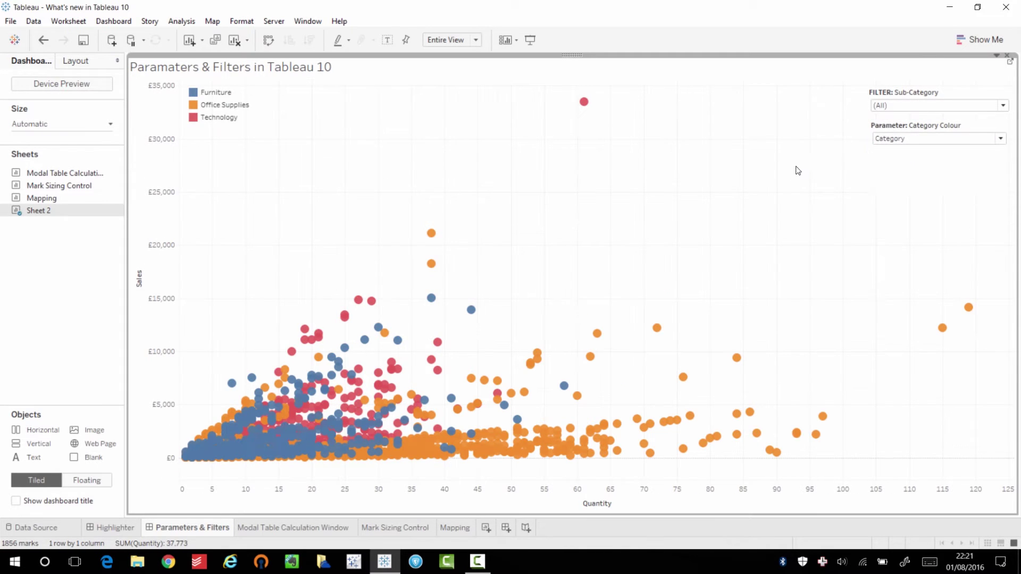
{"action": "left_click", "coordinate": [901, 139]}
{"action": "left_click", "coordinate": [903, 161]}
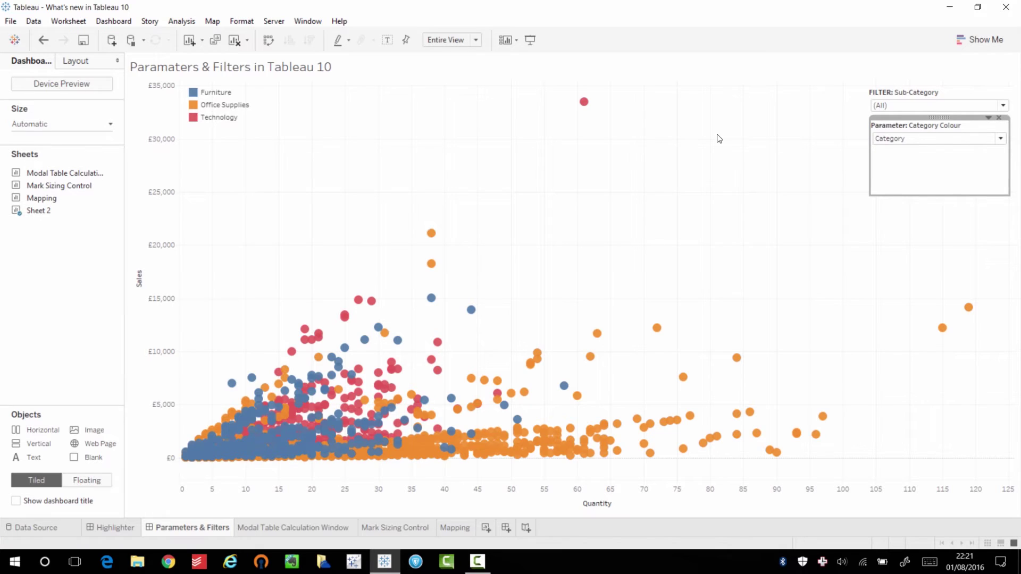
{"action": "left_click", "coordinate": [904, 138]}
{"action": "left_click", "coordinate": [904, 148]}
{"action": "left_click", "coordinate": [809, 165]}
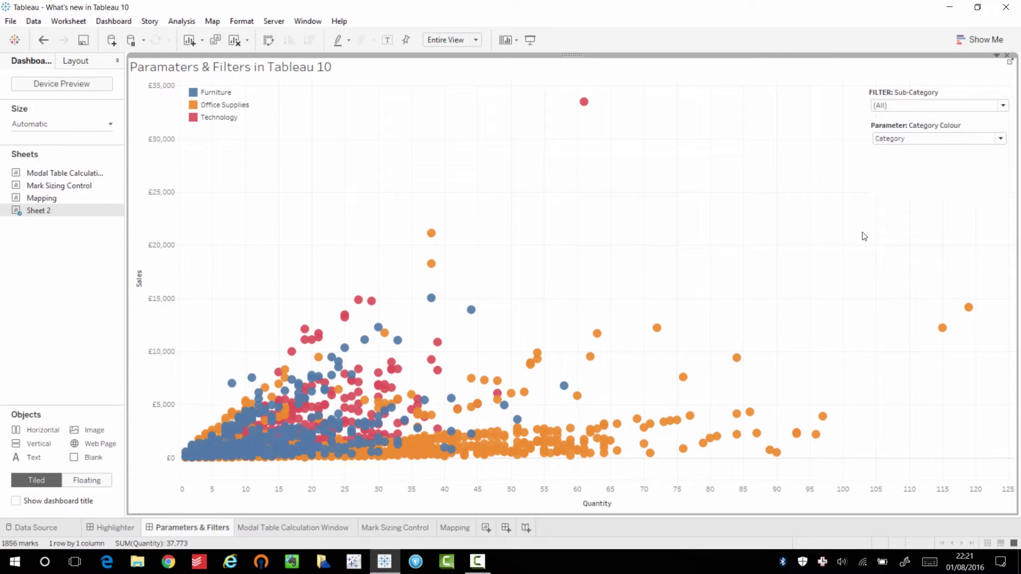
{"action": "left_click", "coordinate": [310, 529]}
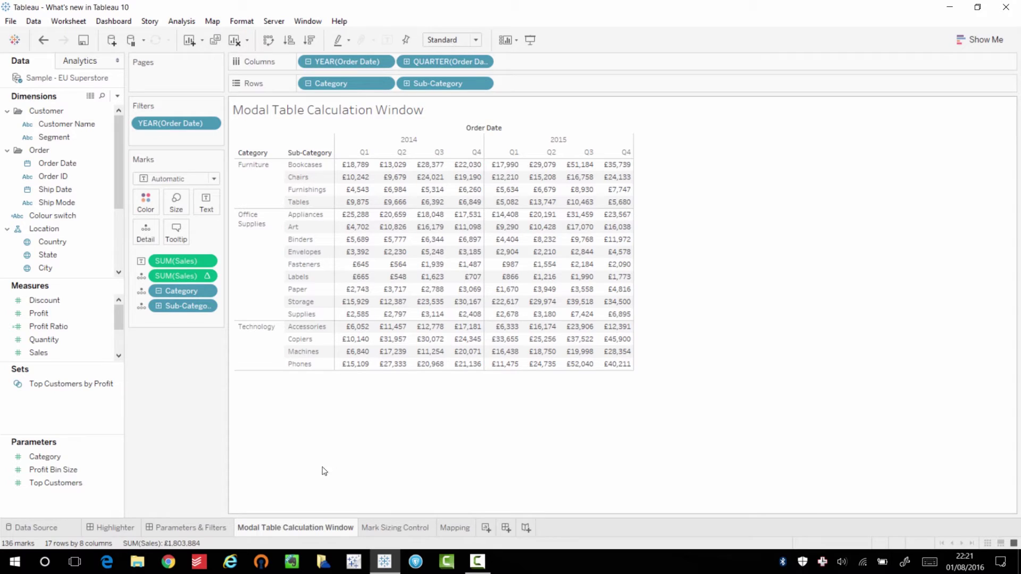
Set the SUM(Sales) percent-of-total calculation to compute using Pane (across) instead of Table (down)
{"action": "left_click", "coordinate": [206, 275]}
{"action": "mouse_move", "coordinate": [226, 464]}
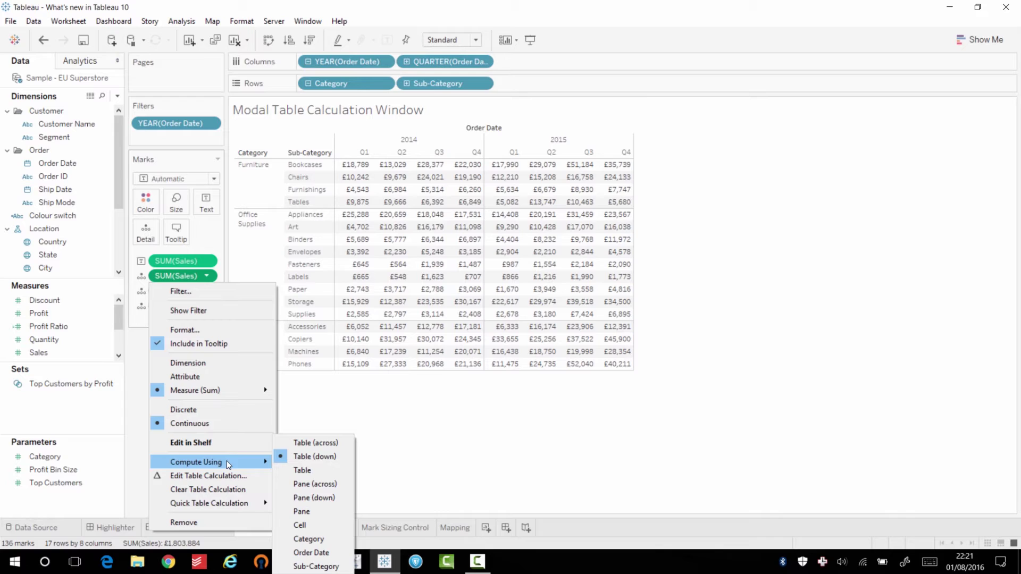
{"action": "mouse_move", "coordinate": [251, 506]}
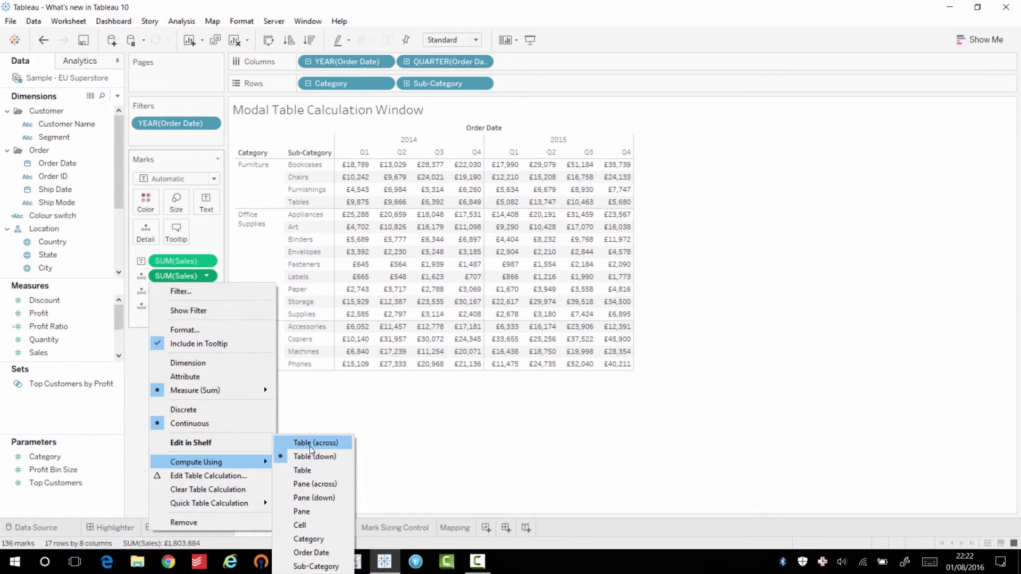
{"action": "left_click", "coordinate": [319, 484]}
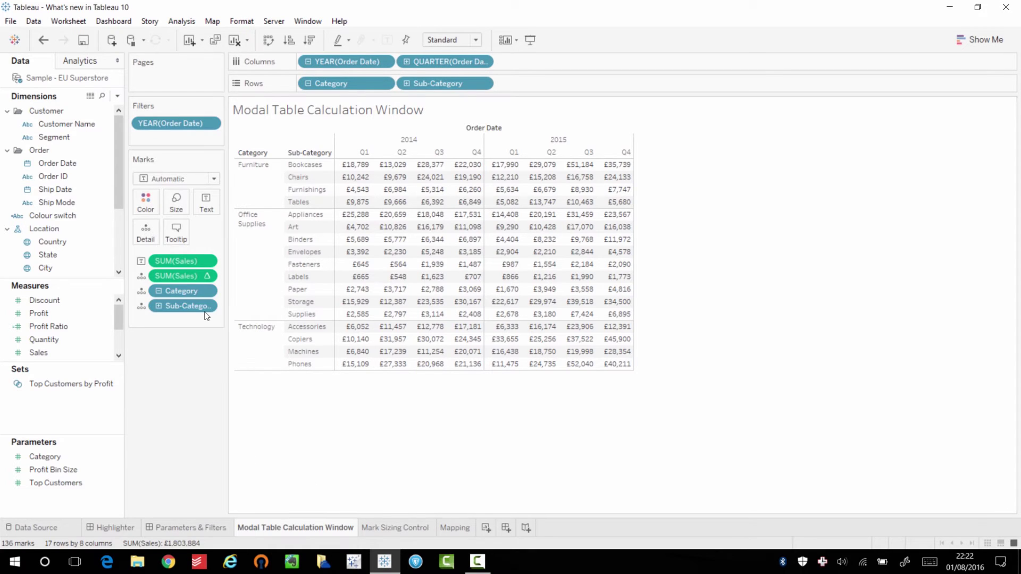
{"action": "left_click", "coordinate": [207, 276]}
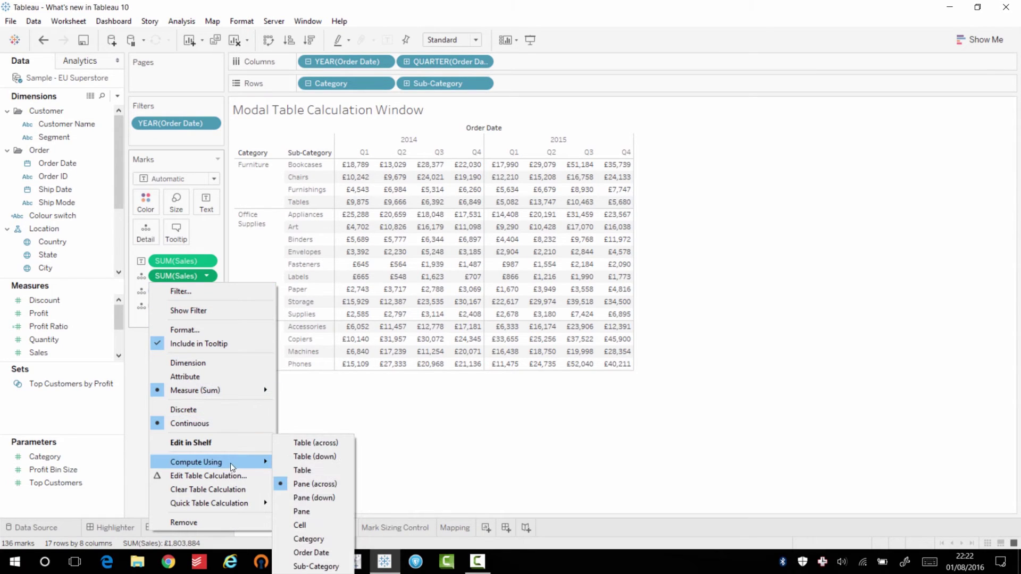
{"action": "left_click", "coordinate": [311, 457]}
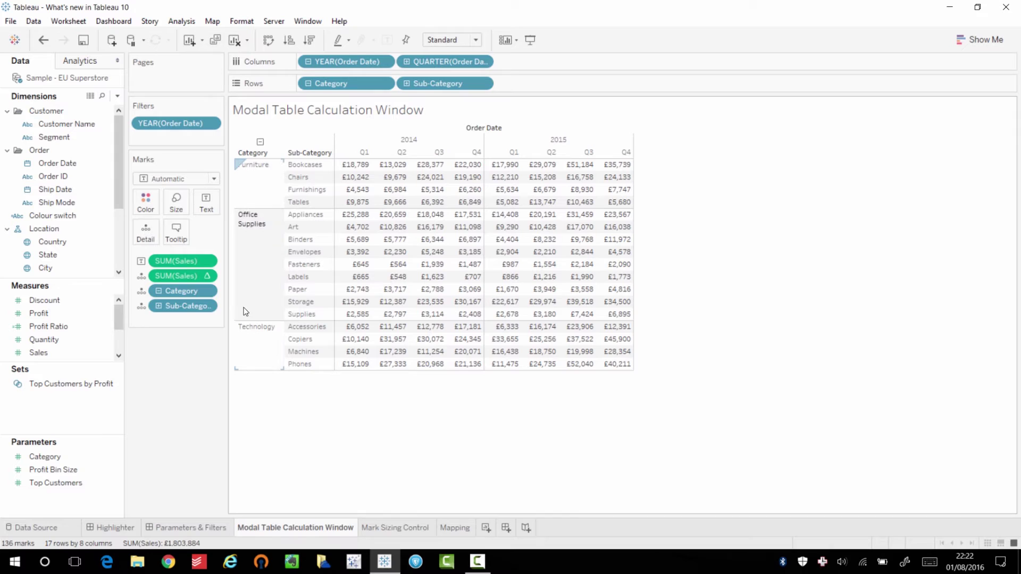
{"action": "left_click", "coordinate": [207, 276]}
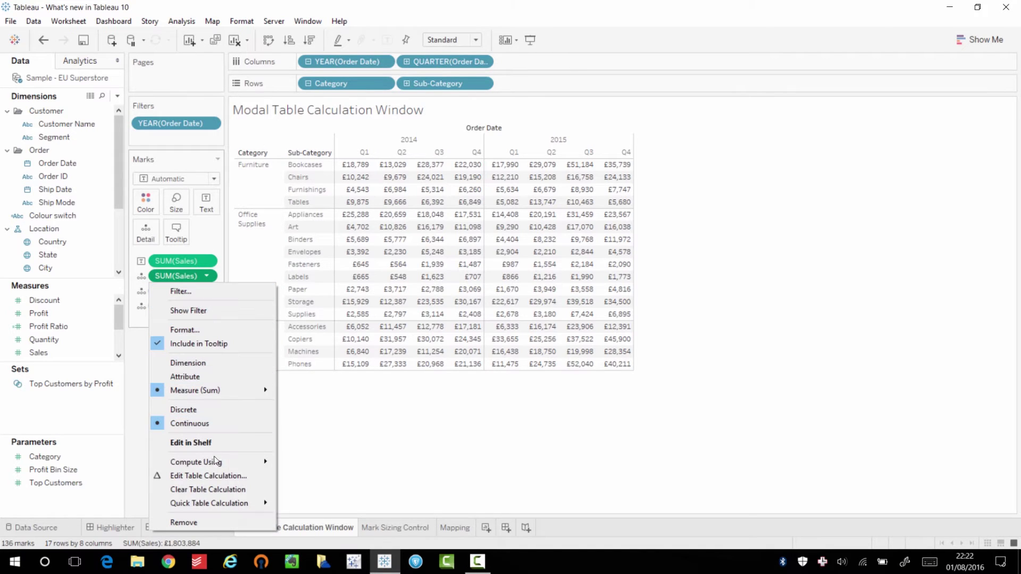
Open the table calculation settings, then start a Profit calculated field and close it unsaved
{"action": "left_click", "coordinate": [218, 479]}
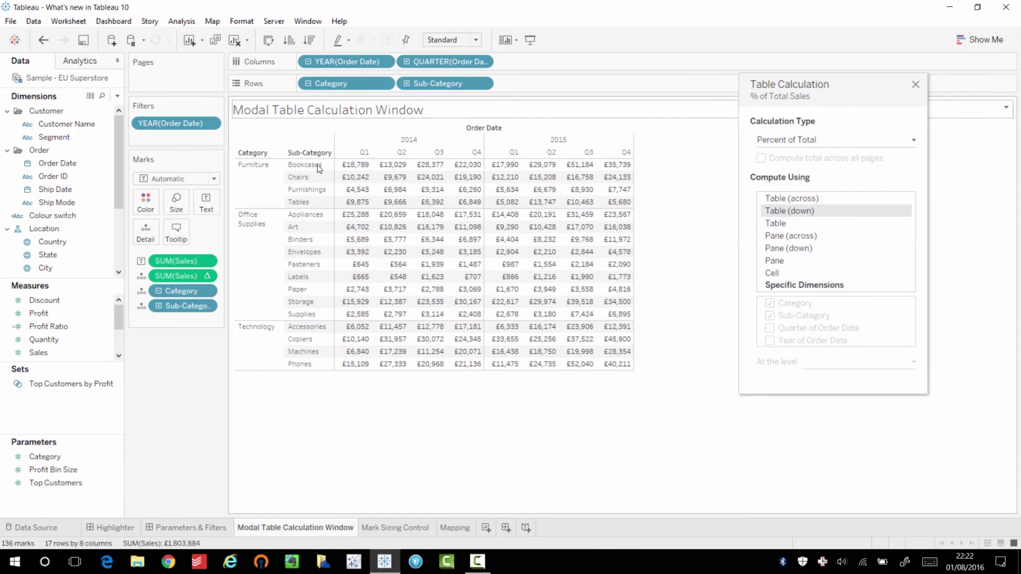
{"action": "right_click", "coordinate": [58, 313]}
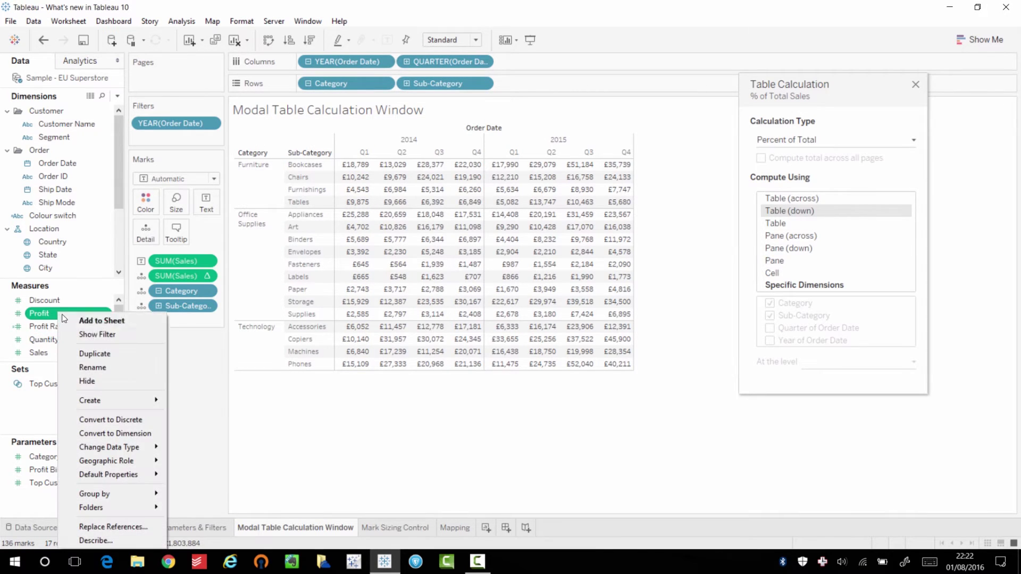
{"action": "mouse_move", "coordinate": [125, 400]}
{"action": "left_click", "coordinate": [224, 403]}
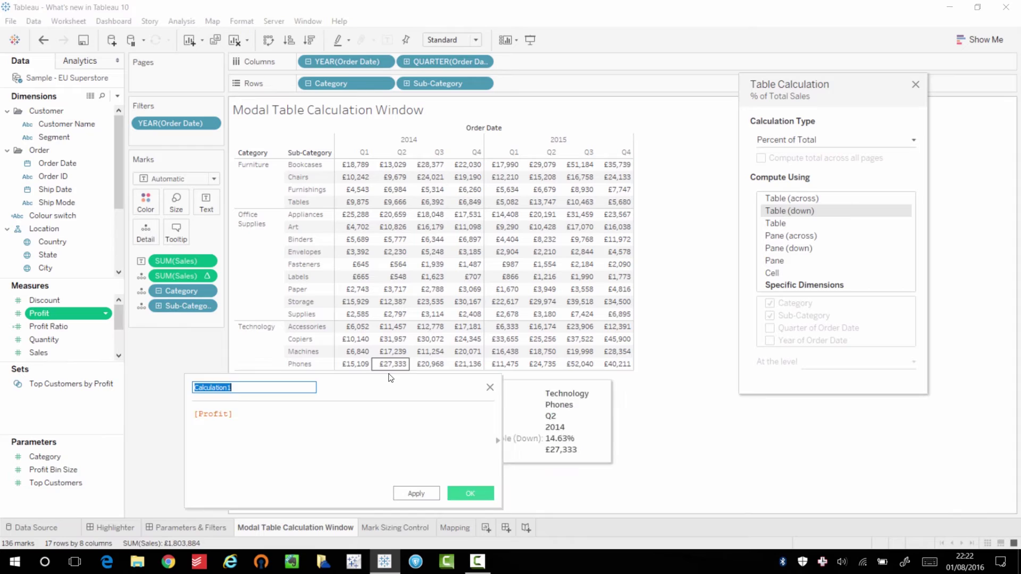
{"action": "left_click_drag", "start_coordinate": [427, 392], "coordinate": [464, 390]}
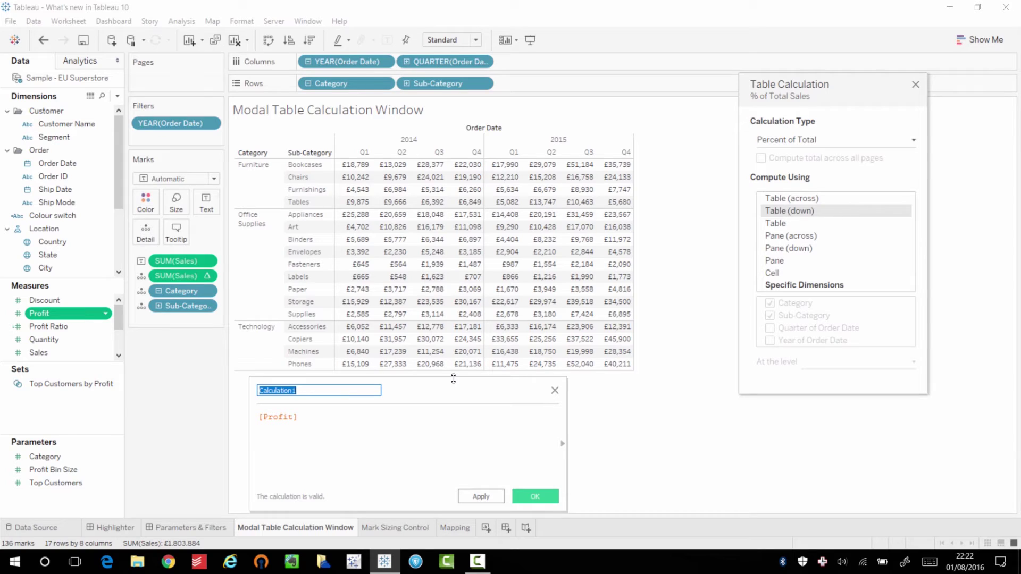
{"action": "left_click", "coordinate": [336, 430]}
{"action": "left_click", "coordinate": [554, 392]}
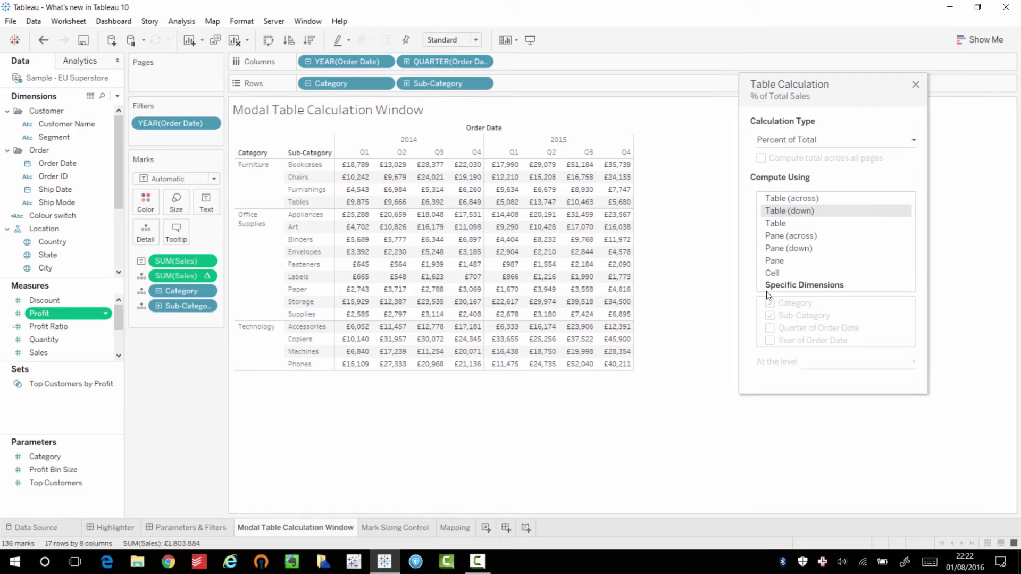
Try each Compute Using option across table and pane, then choose Specific Dimensions
{"action": "left_click", "coordinate": [796, 236]}
{"action": "left_click", "coordinate": [797, 223]}
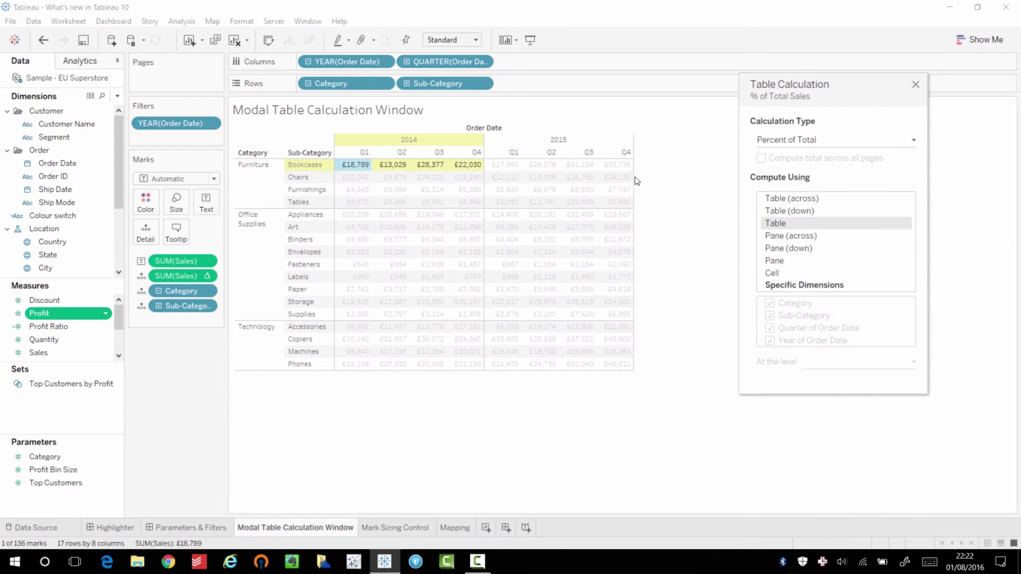
{"action": "left_click", "coordinate": [798, 199]}
{"action": "left_click", "coordinate": [801, 210]}
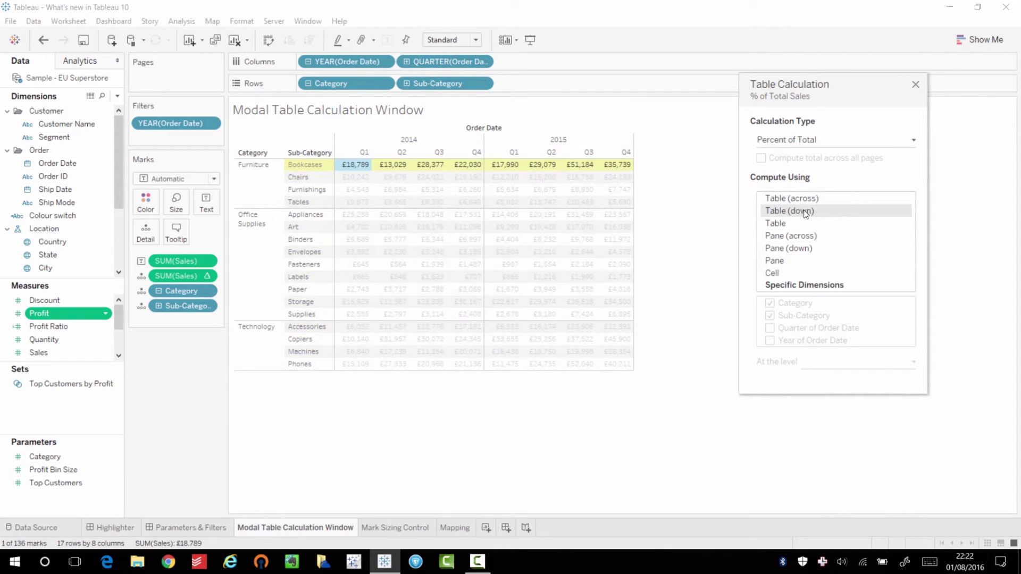
{"action": "left_click", "coordinate": [793, 224]}
{"action": "left_click", "coordinate": [797, 236]}
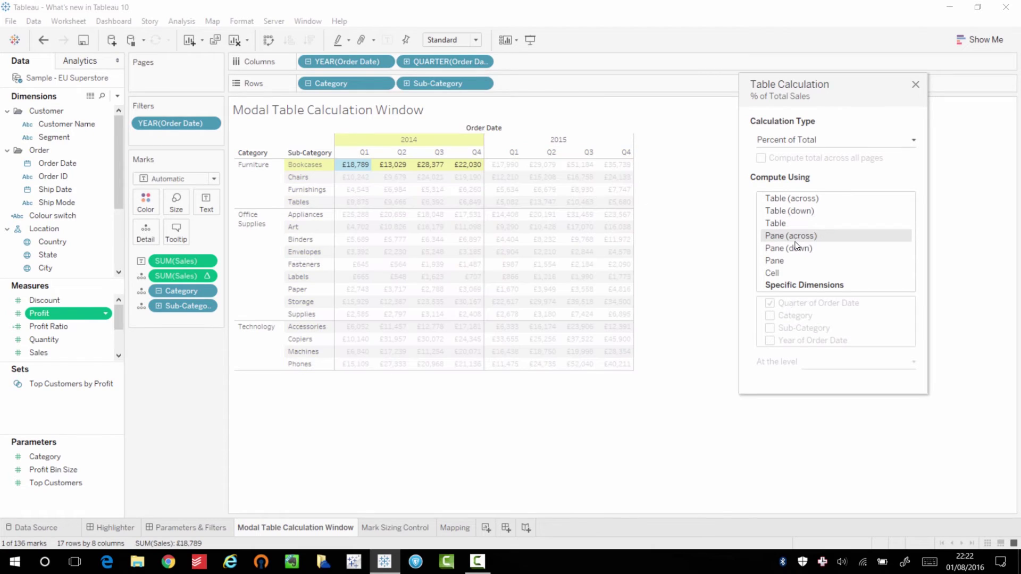
{"action": "left_click", "coordinate": [782, 248]}
{"action": "left_click", "coordinate": [781, 260]}
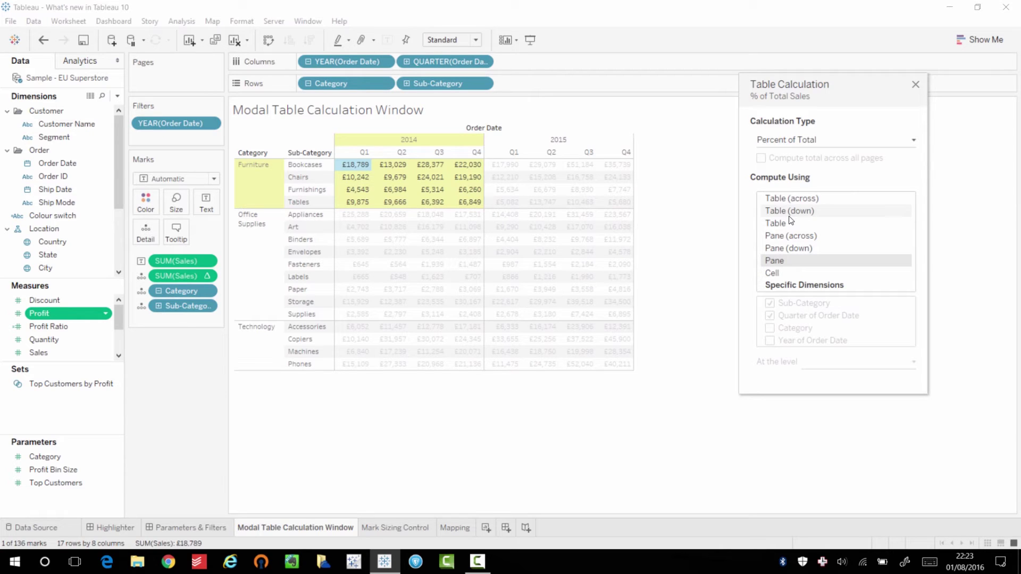
{"action": "left_click", "coordinate": [809, 285]}
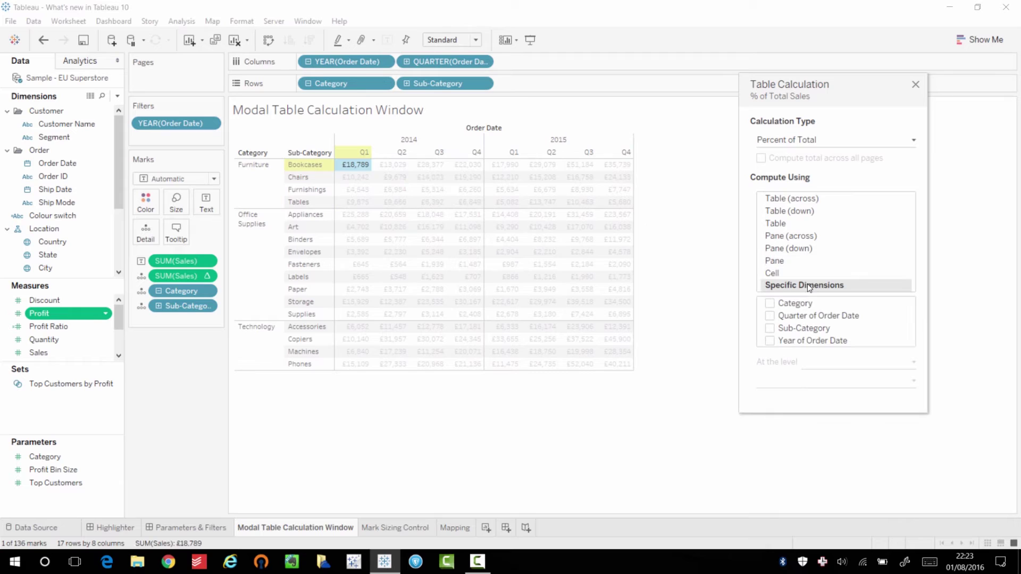
Compute over Category, Quarter of Order Date and Sub-Category at Deepest level, then view Mark Sizing Control
{"action": "left_click", "coordinate": [771, 304]}
{"action": "left_click", "coordinate": [771, 316]}
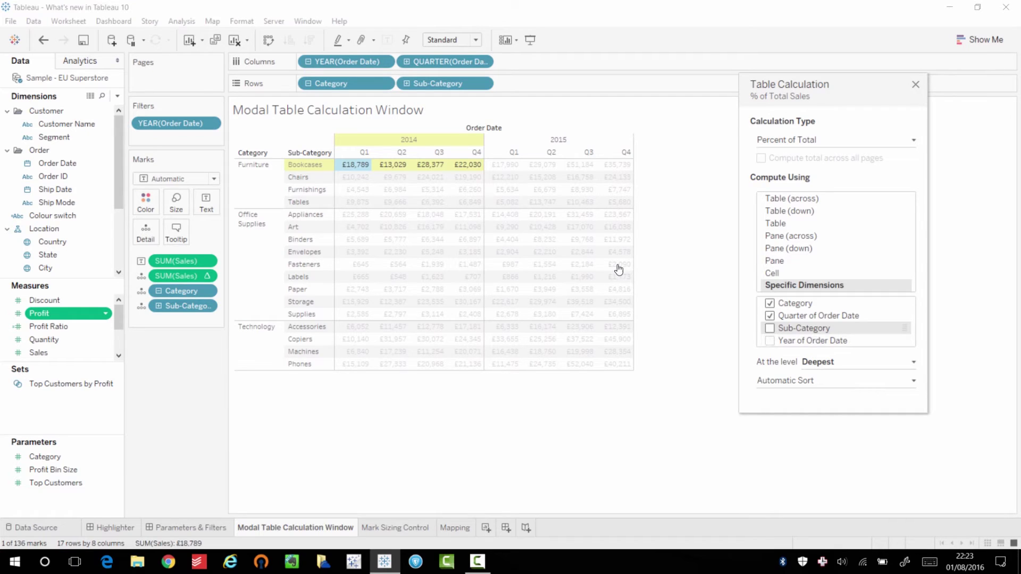
{"action": "left_click", "coordinate": [770, 328]}
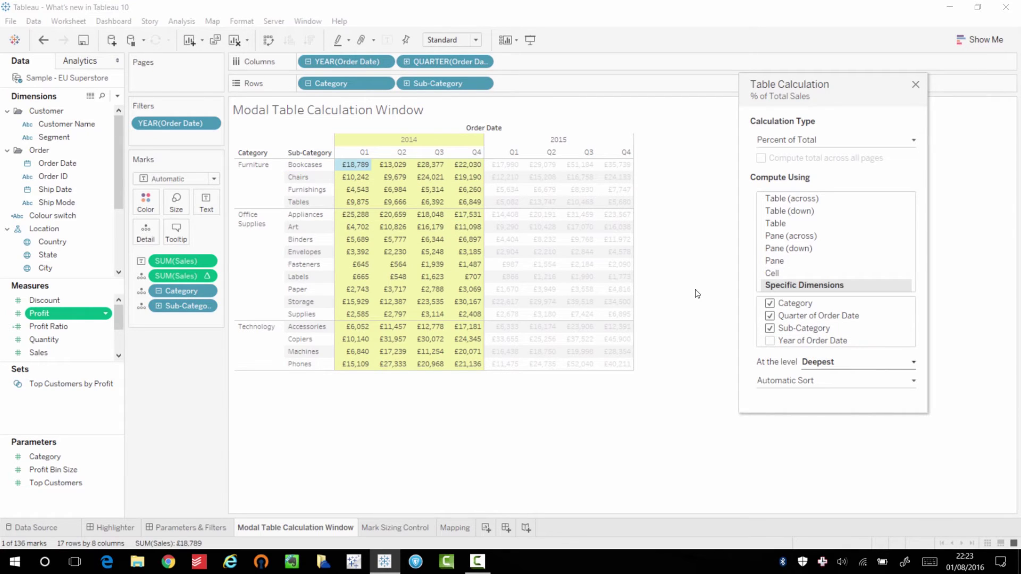
{"action": "left_click", "coordinate": [859, 362]}
{"action": "left_click", "coordinate": [781, 372]}
{"action": "left_click", "coordinate": [846, 380]}
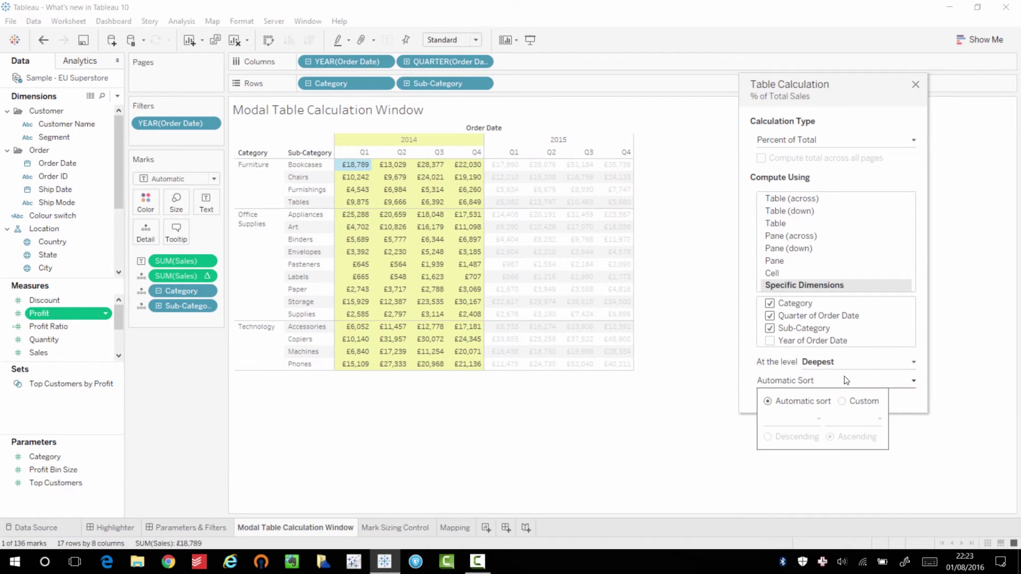
{"action": "left_click", "coordinate": [882, 343]}
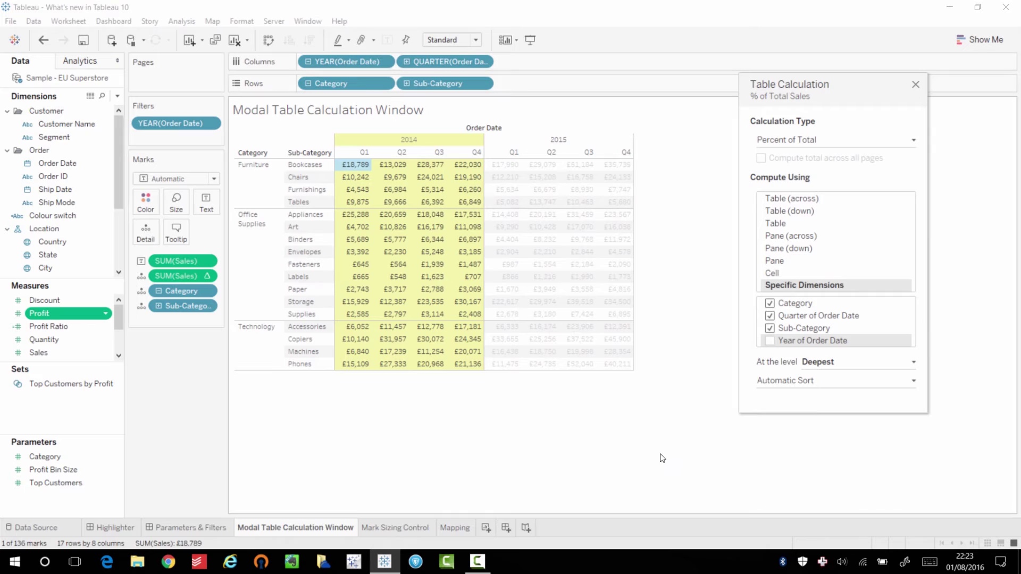
{"action": "left_click", "coordinate": [404, 527]}
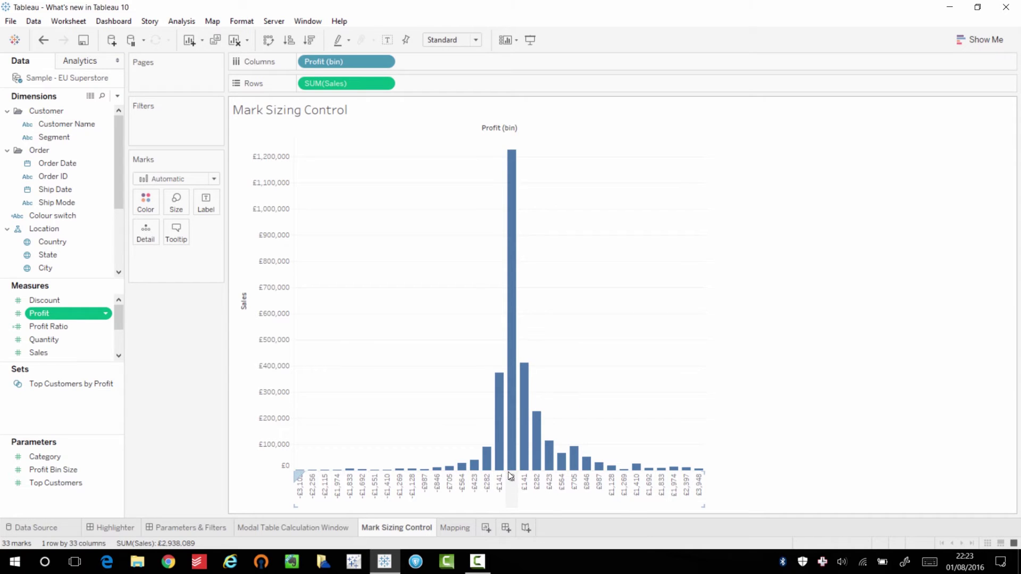
{"action": "mouse_move", "coordinate": [513, 461]}
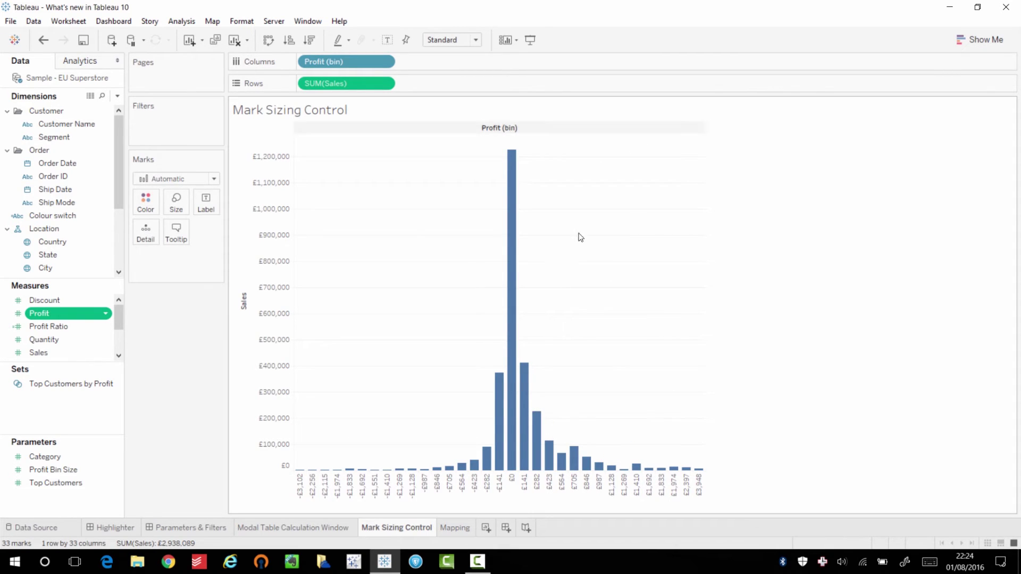
Make Profit (bin) continuous and drag the mark Size slider near maximum to widen the bars
{"action": "left_click", "coordinate": [384, 62]}
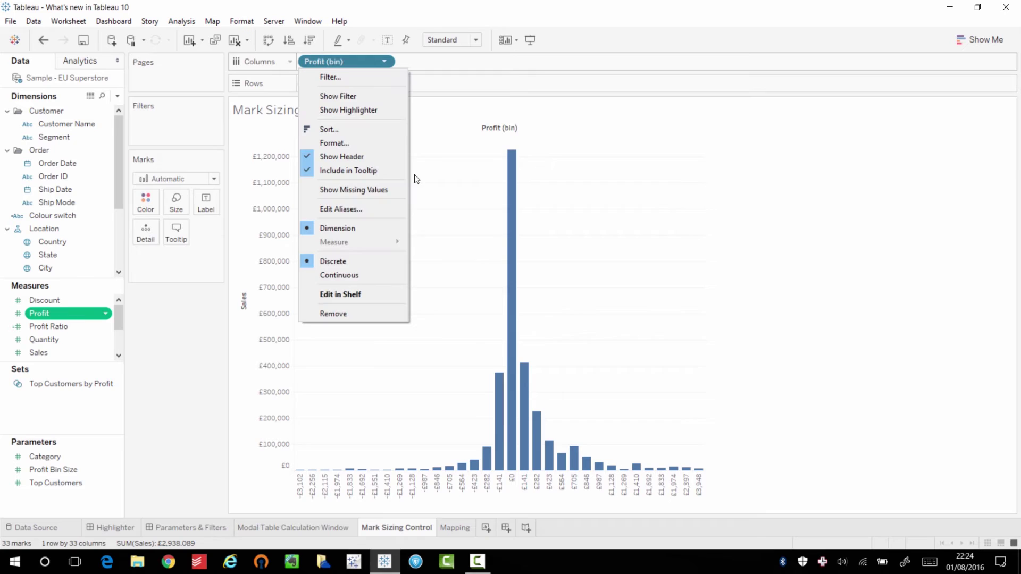
{"action": "left_click", "coordinate": [387, 275]}
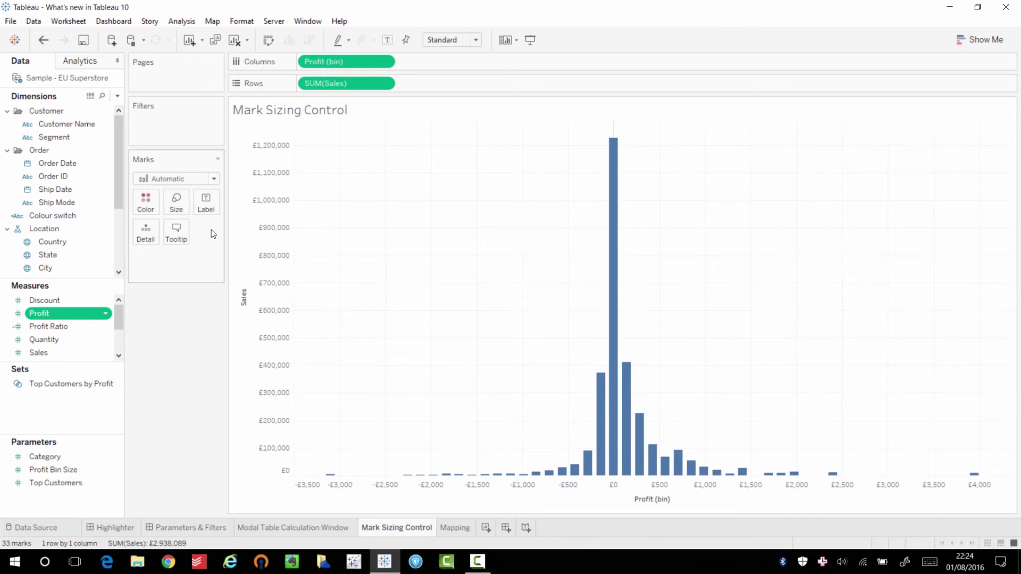
{"action": "left_click", "coordinate": [176, 202]}
{"action": "left_click_drag", "start_coordinate": [247, 289], "coordinate": [277, 288]}
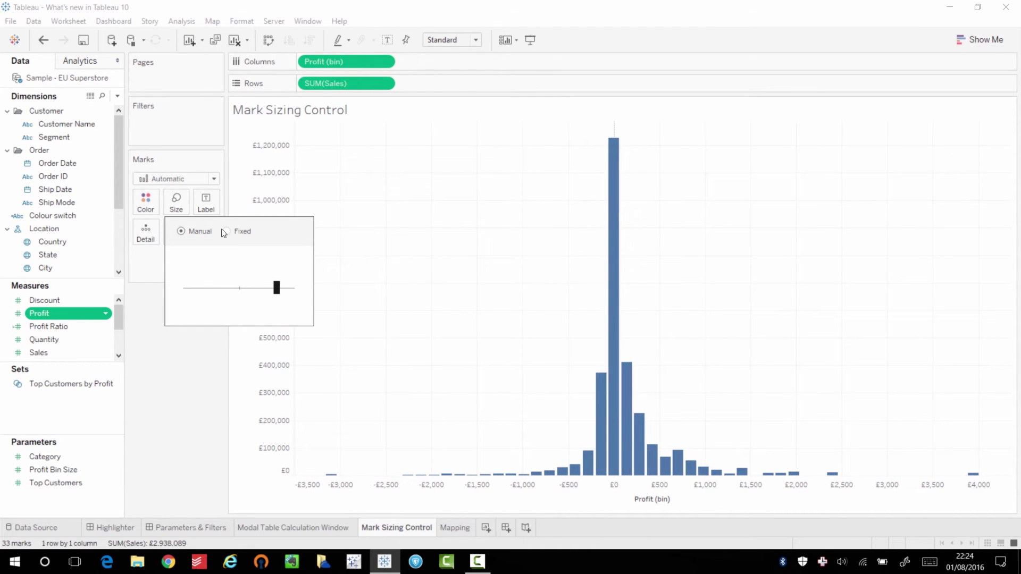
{"action": "scroll", "coordinate": [223, 233], "scroll_direction": "up", "scroll_amount": 1}
{"action": "scroll", "coordinate": [213, 233], "scroll_direction": "down", "scroll_amount": 3}
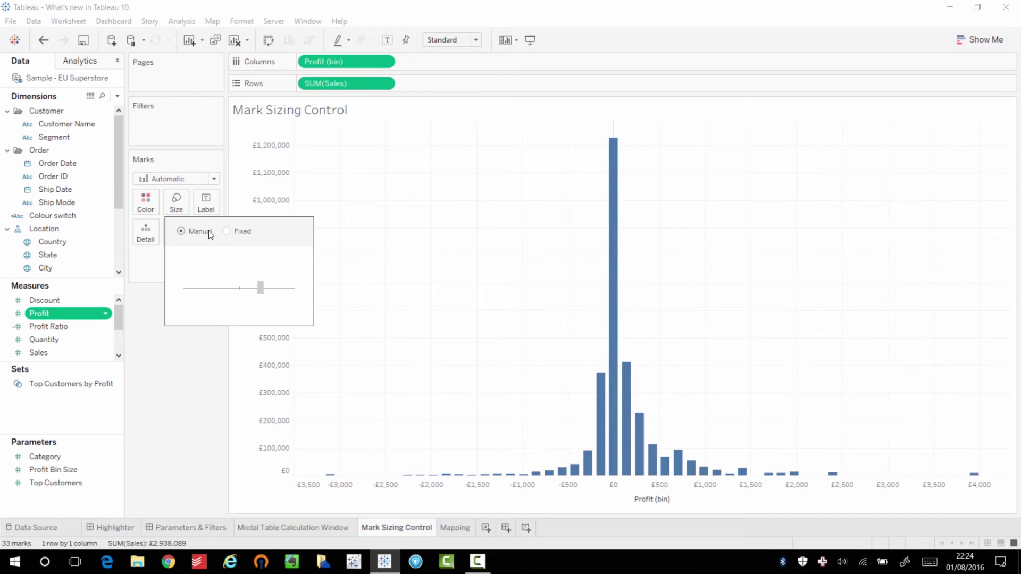
{"action": "scroll", "coordinate": [213, 231], "scroll_direction": "up", "scroll_amount": 2}
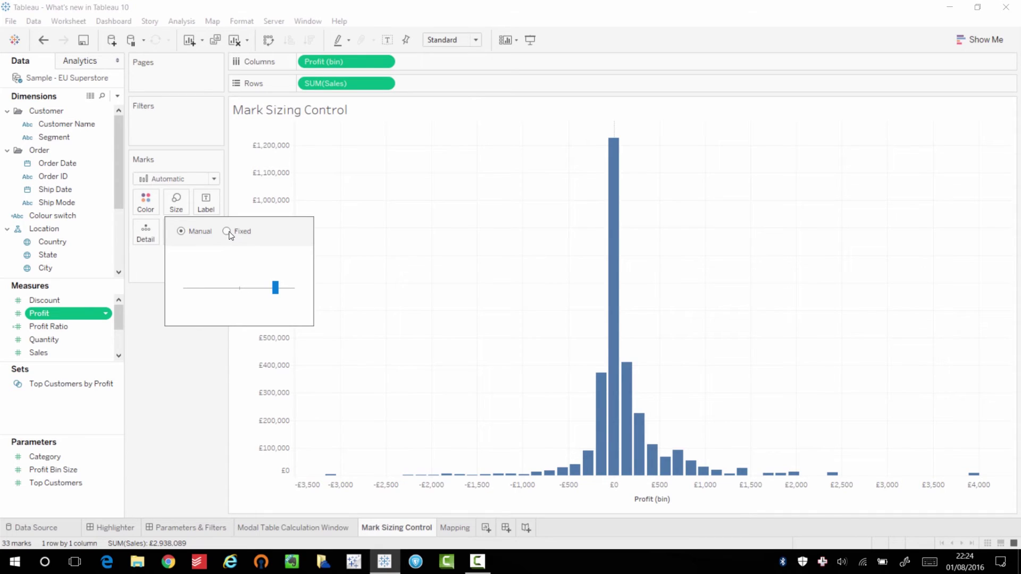
Switch the histogram bars to Fixed sizing, then inspect the tallest £0 bar
{"action": "key", "text": "Right"}
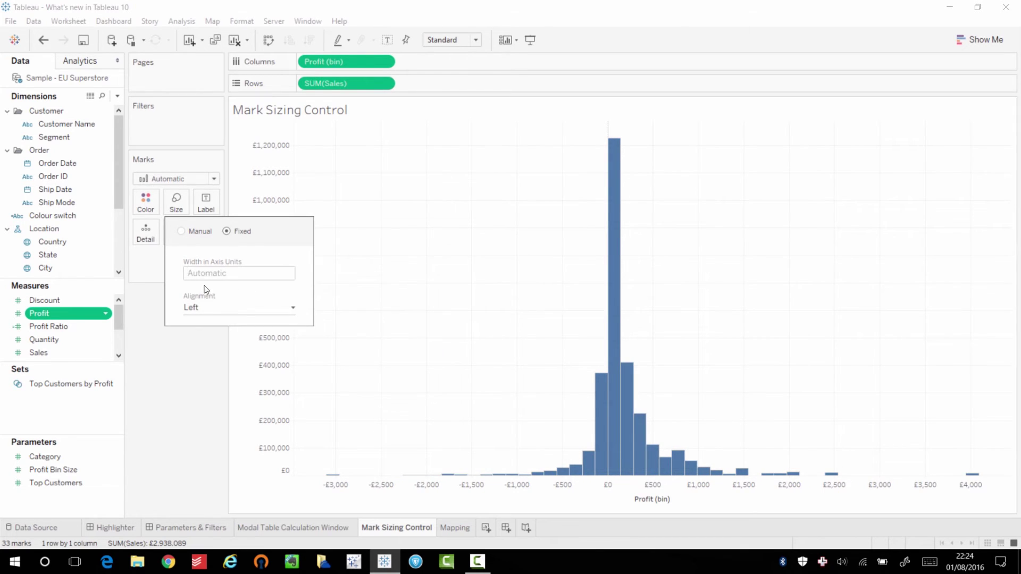
{"action": "left_click", "coordinate": [232, 279]}
{"action": "left_click", "coordinate": [433, 313]}
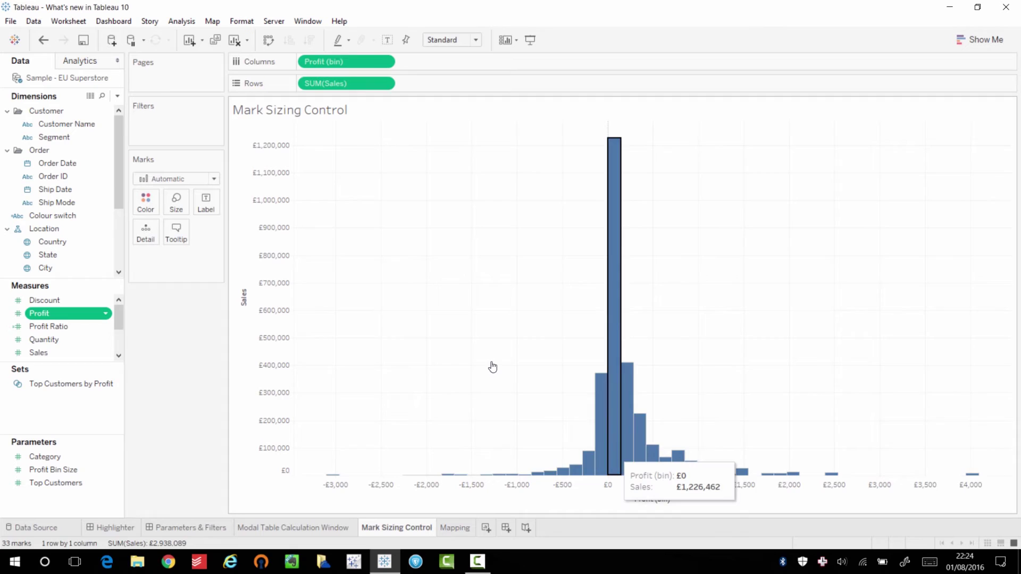
{"action": "left_click", "coordinate": [615, 454]}
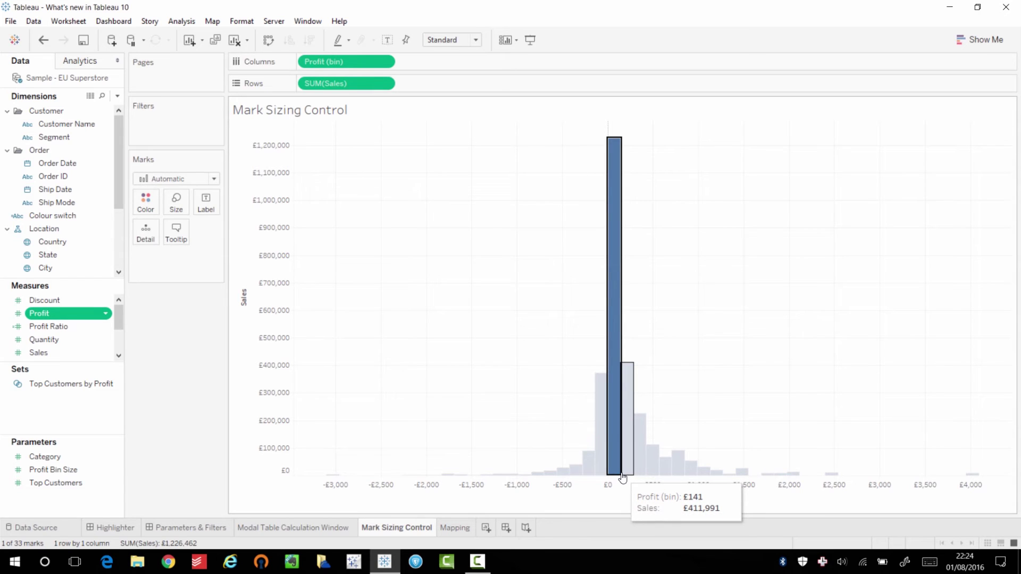
{"action": "left_click", "coordinate": [491, 320]}
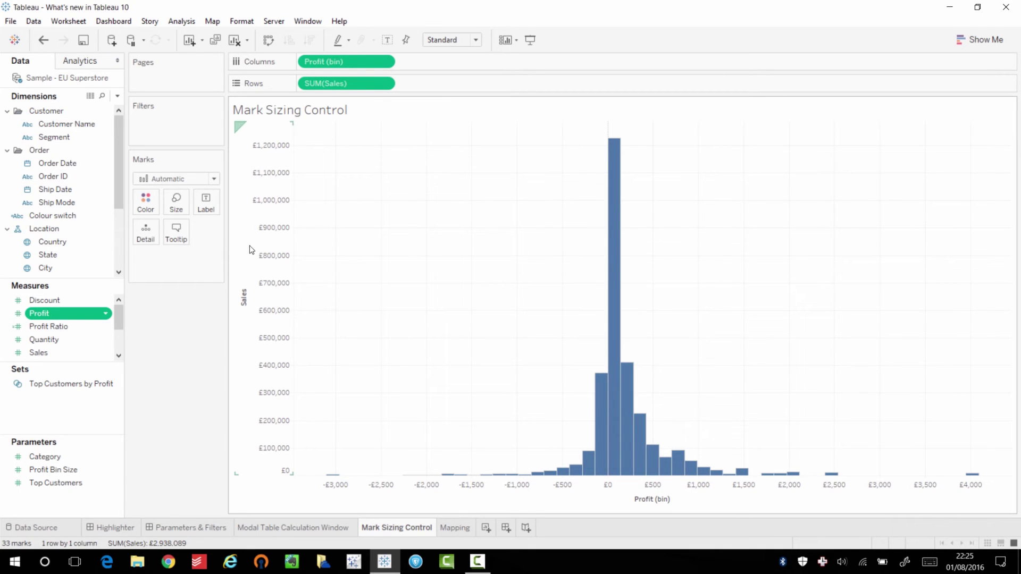
Try Centre alignment, then set the fixed-width bars to Right alignment within their bins
{"action": "left_click", "coordinate": [176, 202]}
{"action": "left_click", "coordinate": [227, 307]}
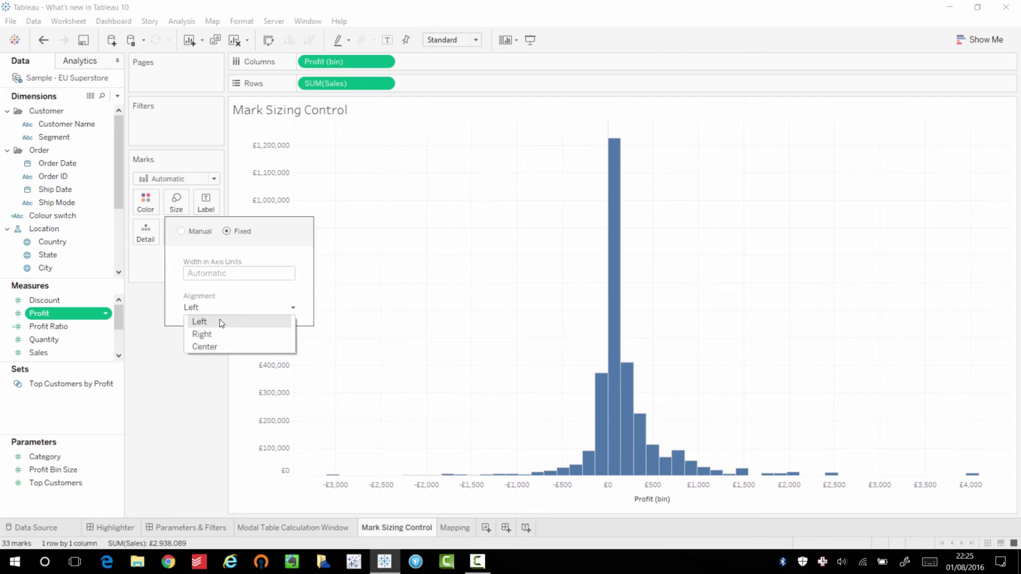
{"action": "left_click", "coordinate": [183, 273]}
{"action": "left_click", "coordinate": [224, 314]}
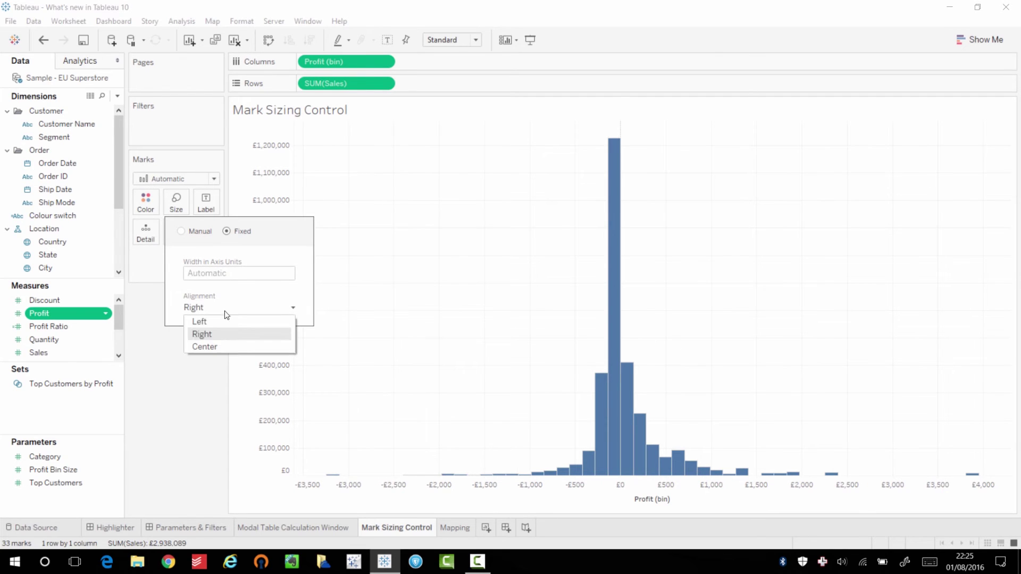
{"action": "left_click", "coordinate": [221, 346]}
{"action": "left_click", "coordinate": [230, 317]}
{"action": "left_click", "coordinate": [226, 333]}
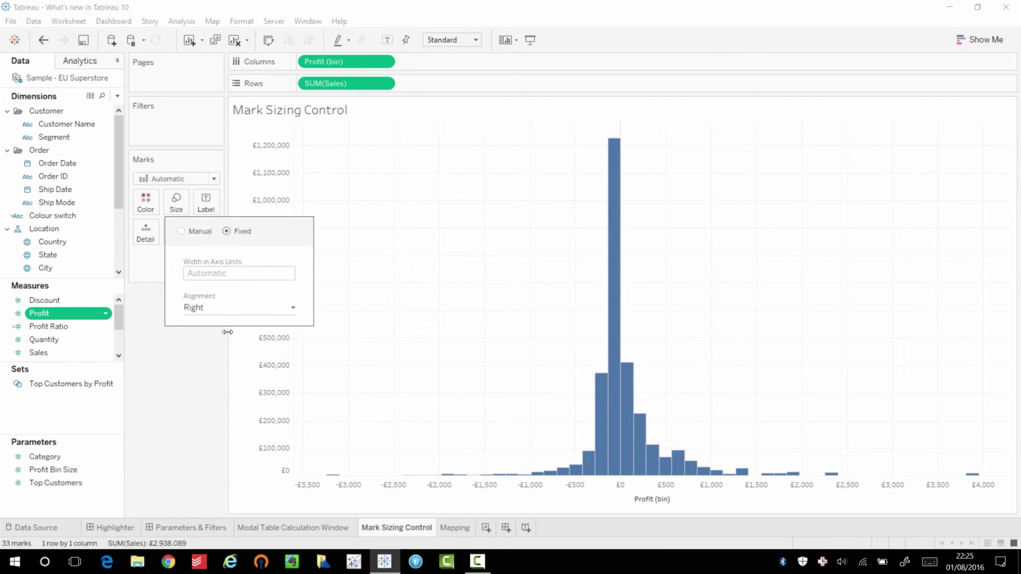
{"action": "left_click", "coordinate": [707, 264]}
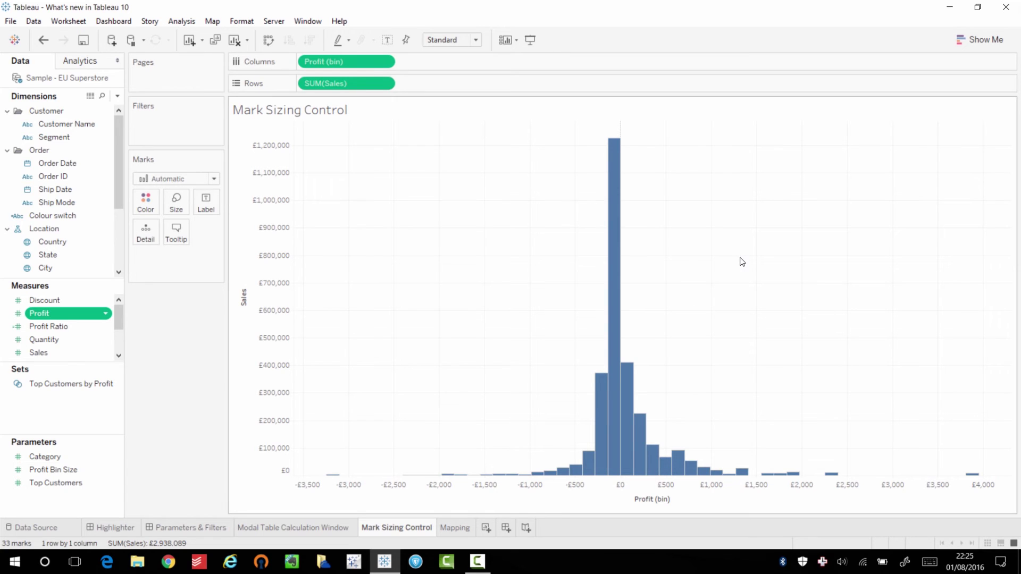
On the Mapping sheet, drop SUM(Sales) from Color and re-add State to Detail for 128 regions
{"action": "key", "text": "ctrl+Tab"}
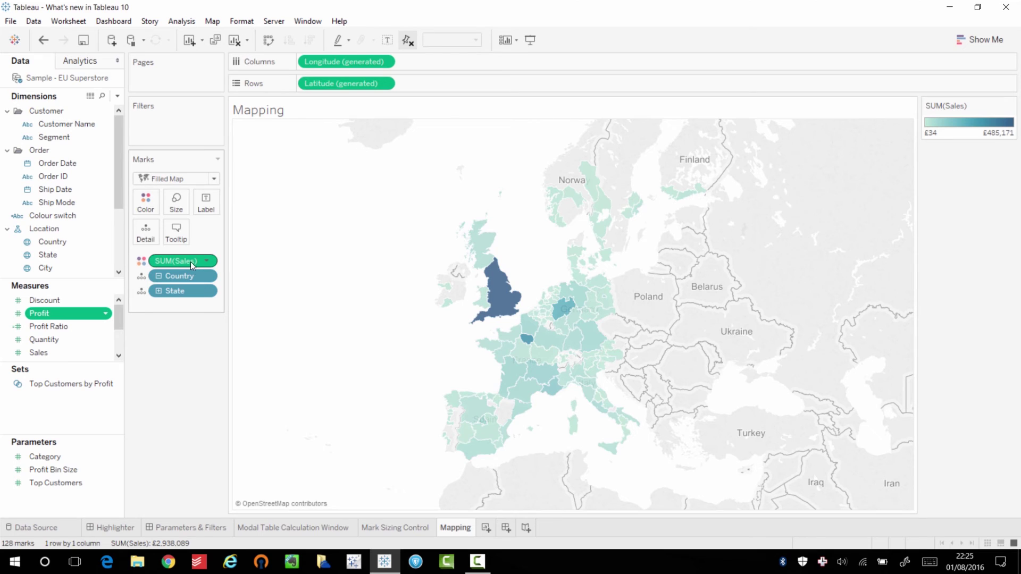
{"action": "left_click_drag", "start_coordinate": [187, 264], "coordinate": [171, 354]}
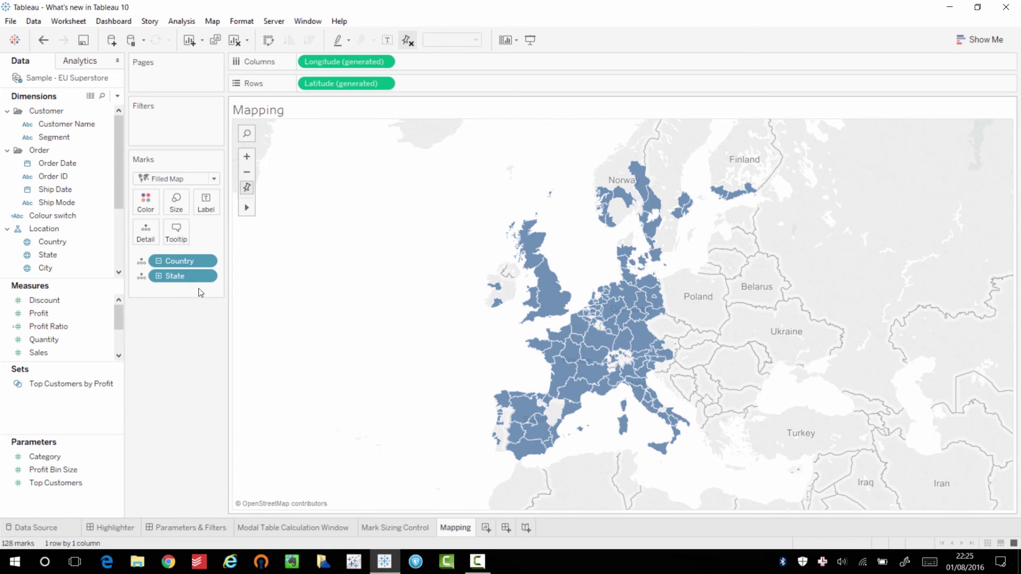
{"action": "left_click_drag", "start_coordinate": [183, 276], "coordinate": [387, 376]}
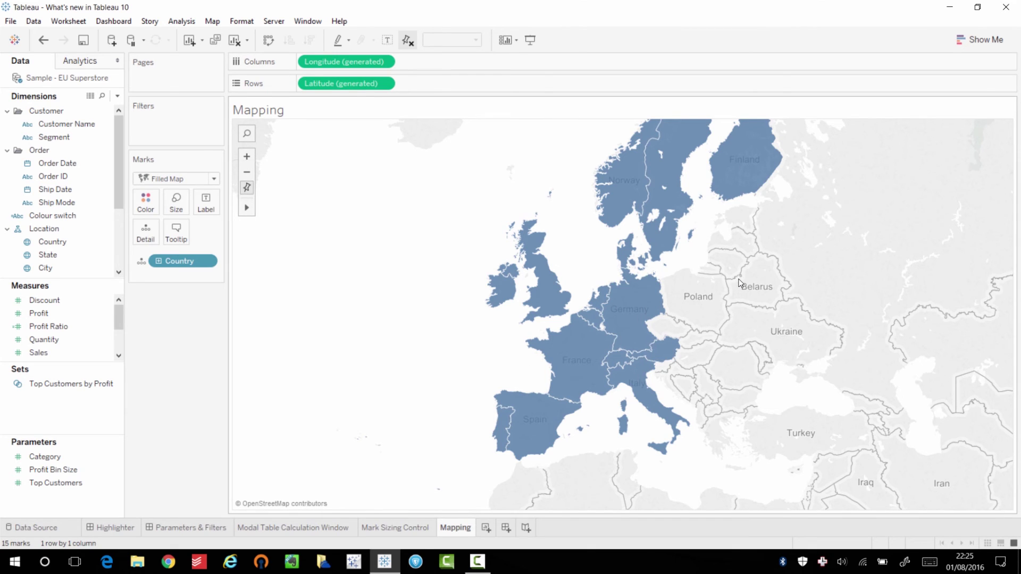
{"action": "left_click_drag", "start_coordinate": [59, 255], "coordinate": [178, 276]}
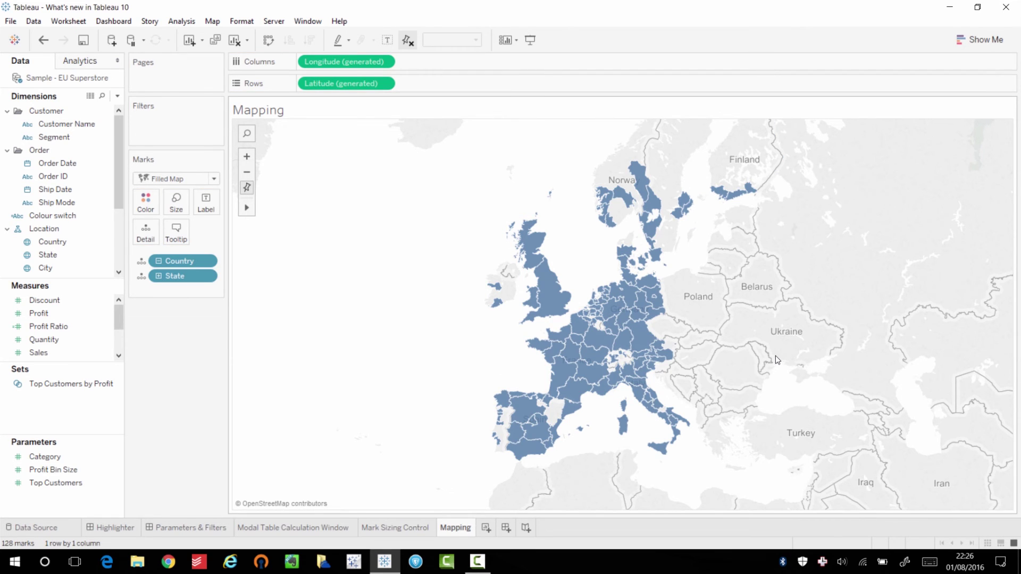
{"action": "mouse_move", "coordinate": [247, 209]}
Lasso the Nordic regions and group them by State and Country, creating Country & State (group)
{"action": "mouse_move", "coordinate": [578, 166]}
{"action": "left_mouse_down"}
{"action": "mouse_move", "coordinate": [808, 137]}
{"action": "mouse_move", "coordinate": [752, 266]}
{"action": "mouse_move", "coordinate": [621, 276]}
{"action": "mouse_move", "coordinate": [583, 213]}
{"action": "mouse_move", "coordinate": [578, 181]}
{"action": "left_mouse_up"}
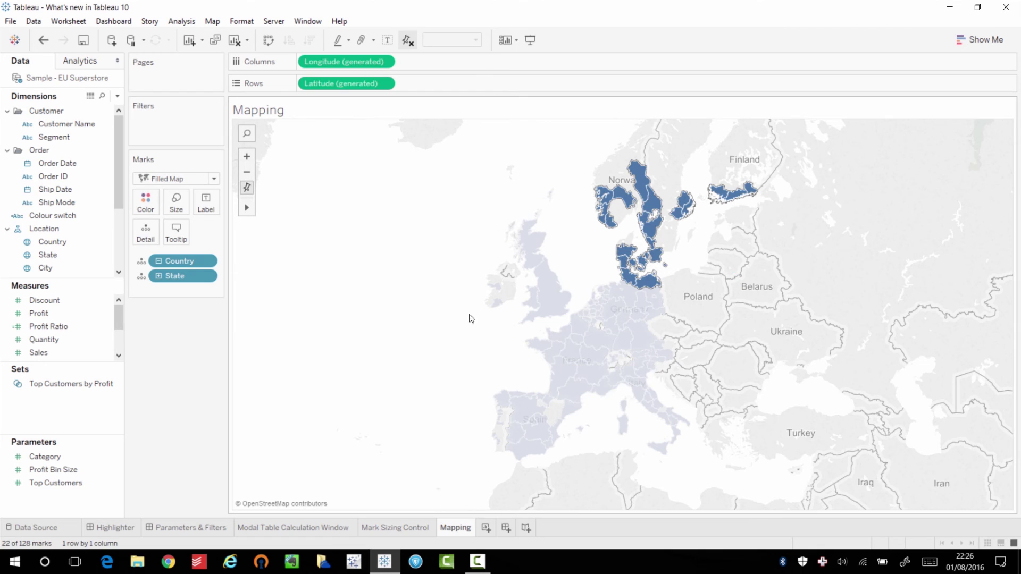
{"action": "mouse_move", "coordinate": [644, 208]}
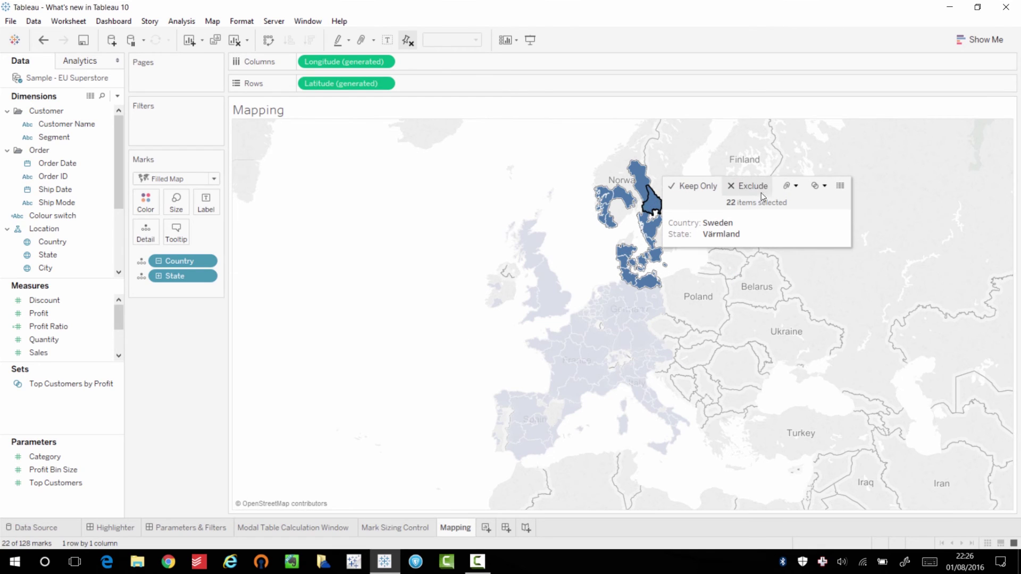
{"action": "left_click", "coordinate": [789, 191]}
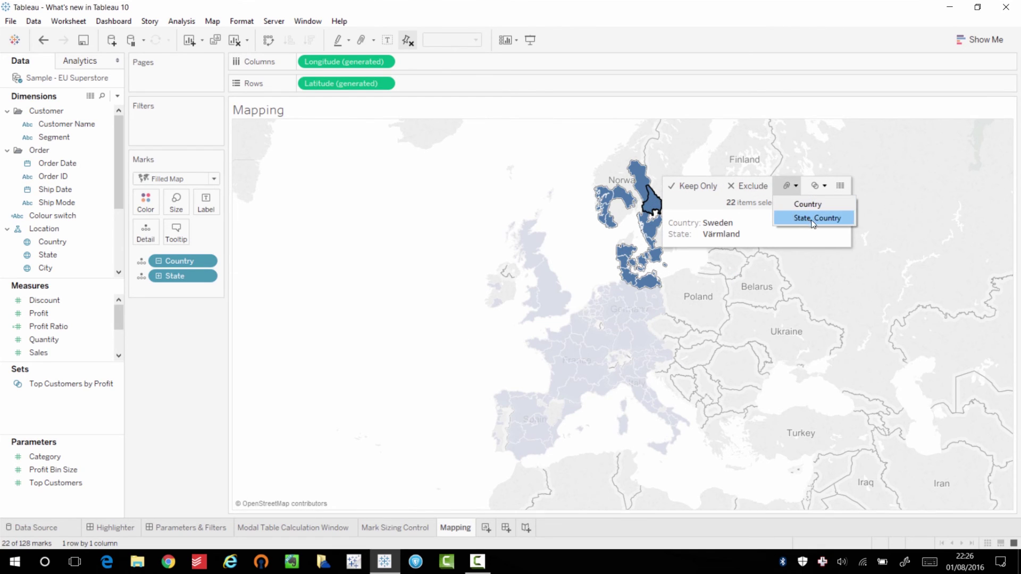
{"action": "left_click", "coordinate": [812, 217]}
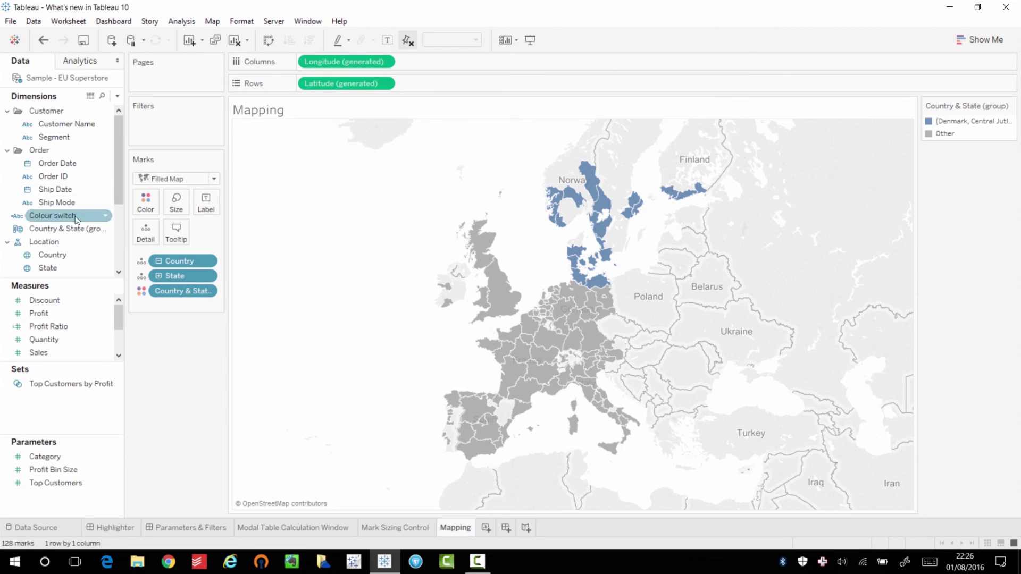
{"action": "left_click", "coordinate": [40, 226]}
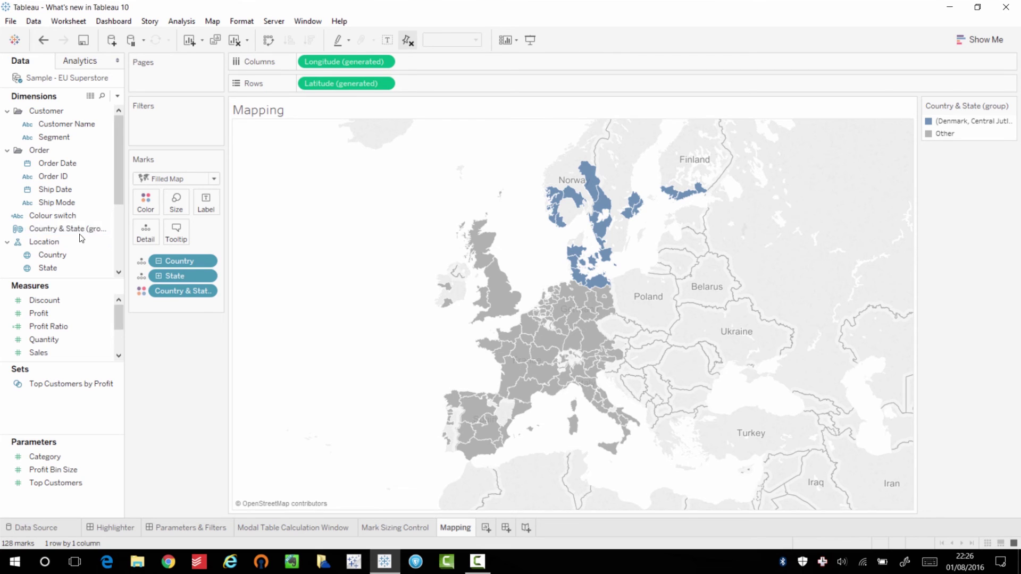
Add Spain, Portugal and southern France, then Britain and Ireland, as two more region groups
{"action": "mouse_move", "coordinate": [396, 380]}
{"action": "left_mouse_down"}
{"action": "mouse_move", "coordinate": [439, 477]}
{"action": "mouse_move", "coordinate": [513, 473]}
{"action": "mouse_move", "coordinate": [546, 410]}
{"action": "mouse_move", "coordinate": [466, 363]}
{"action": "mouse_move", "coordinate": [403, 356]}
{"action": "mouse_move", "coordinate": [313, 294]}
{"action": "left_mouse_up"}
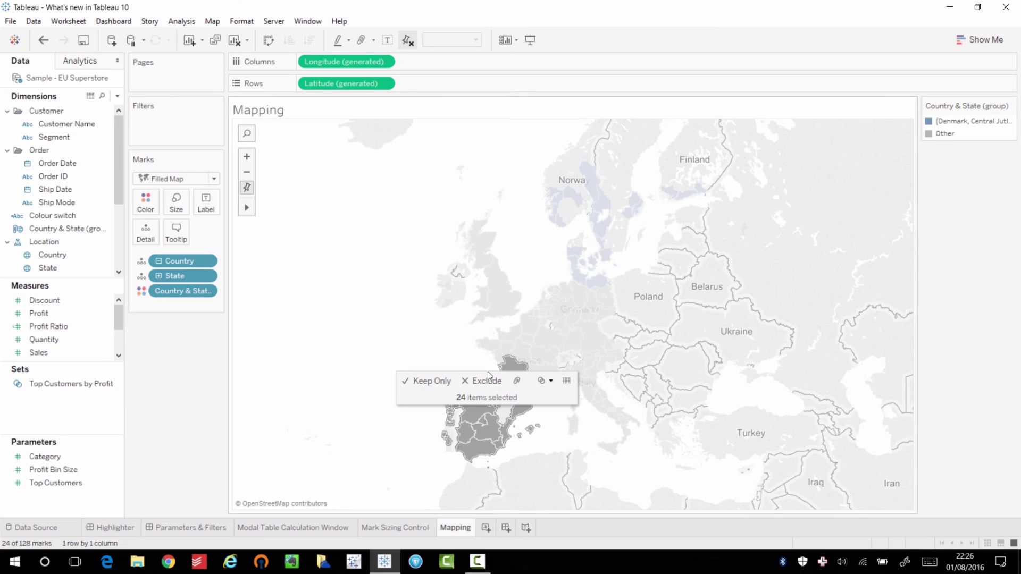
{"action": "left_click", "coordinate": [520, 381]}
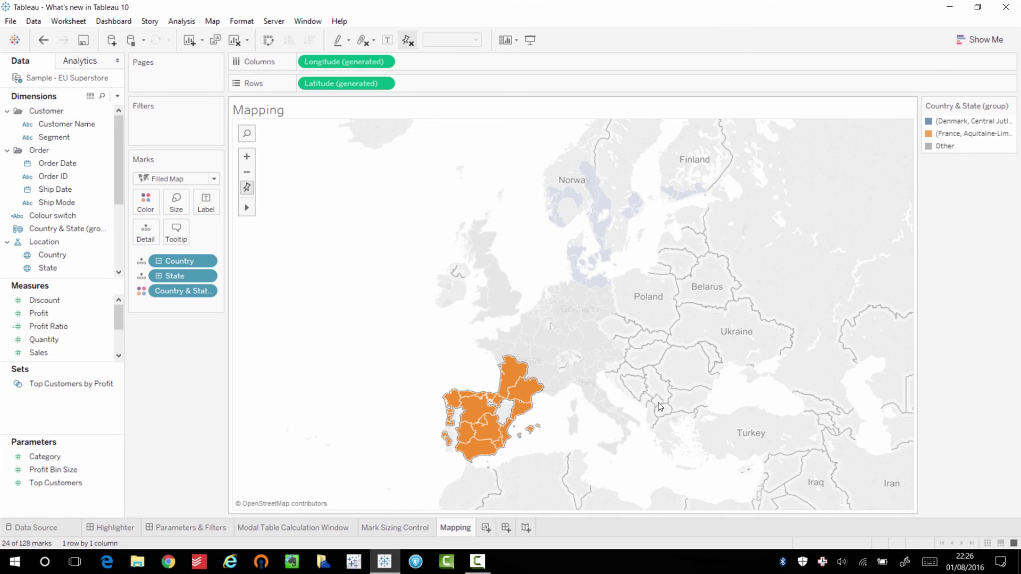
{"action": "mouse_move", "coordinate": [399, 206]}
{"action": "left_mouse_down"}
{"action": "mouse_move", "coordinate": [500, 202]}
{"action": "mouse_move", "coordinate": [490, 330]}
{"action": "mouse_move", "coordinate": [376, 251]}
{"action": "mouse_move", "coordinate": [398, 206]}
{"action": "left_mouse_up"}
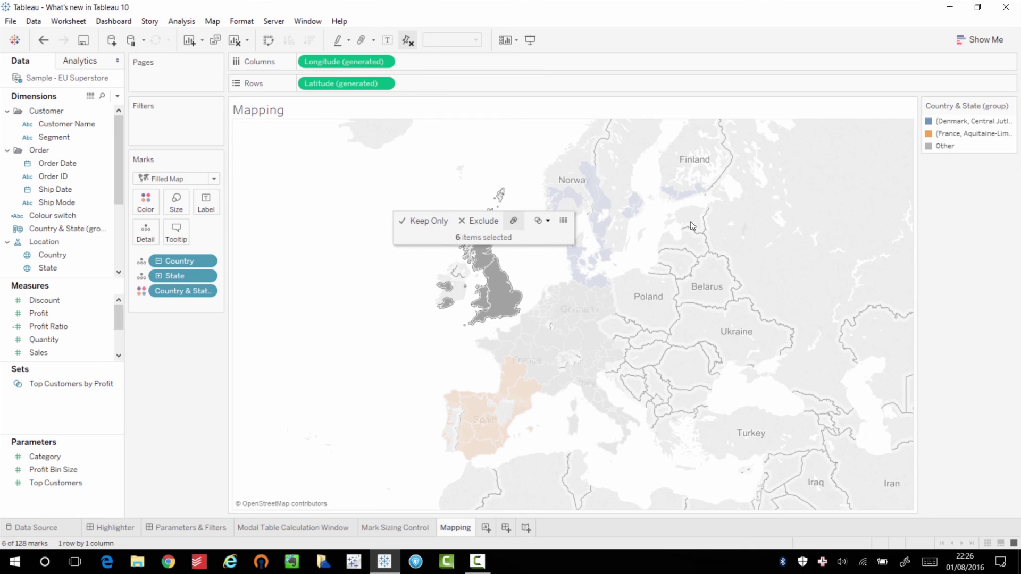
{"action": "left_click", "coordinate": [514, 220]}
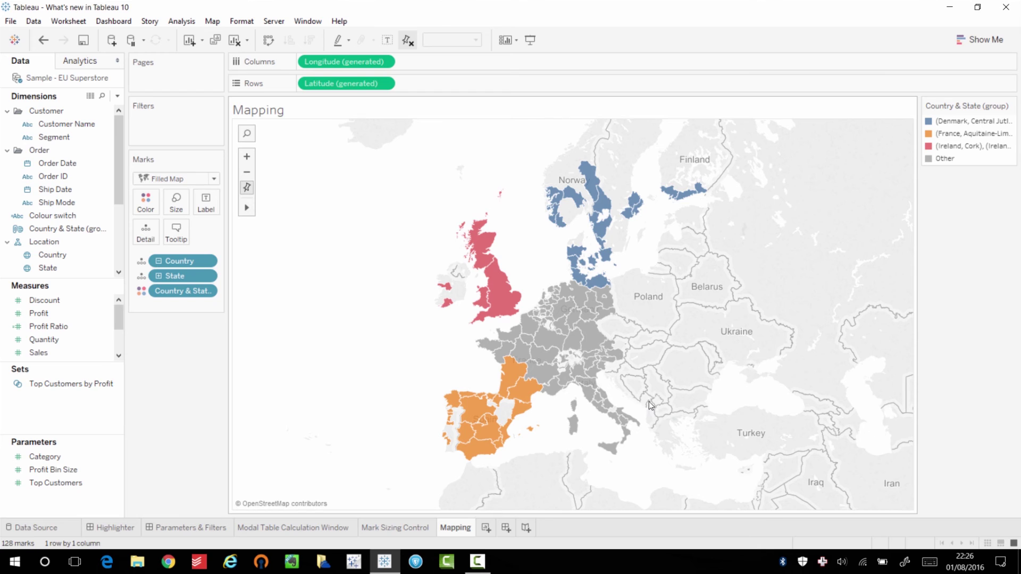
Remove State and Country from the Marks card, leaving Country & State (group) drawing four merged marks
{"action": "left_click", "coordinate": [75, 229]}
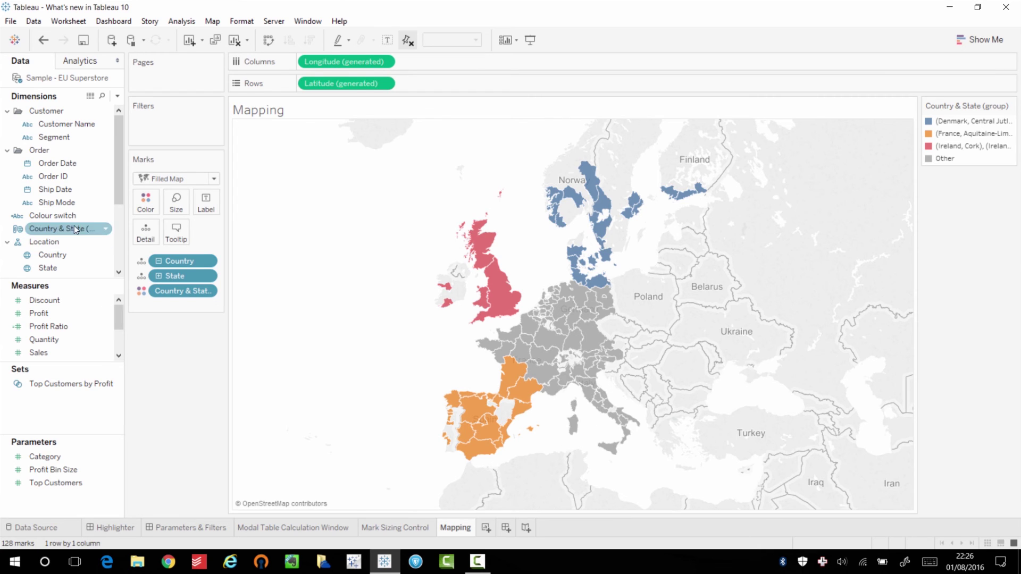
{"action": "left_click_drag", "start_coordinate": [178, 277], "coordinate": [180, 346]}
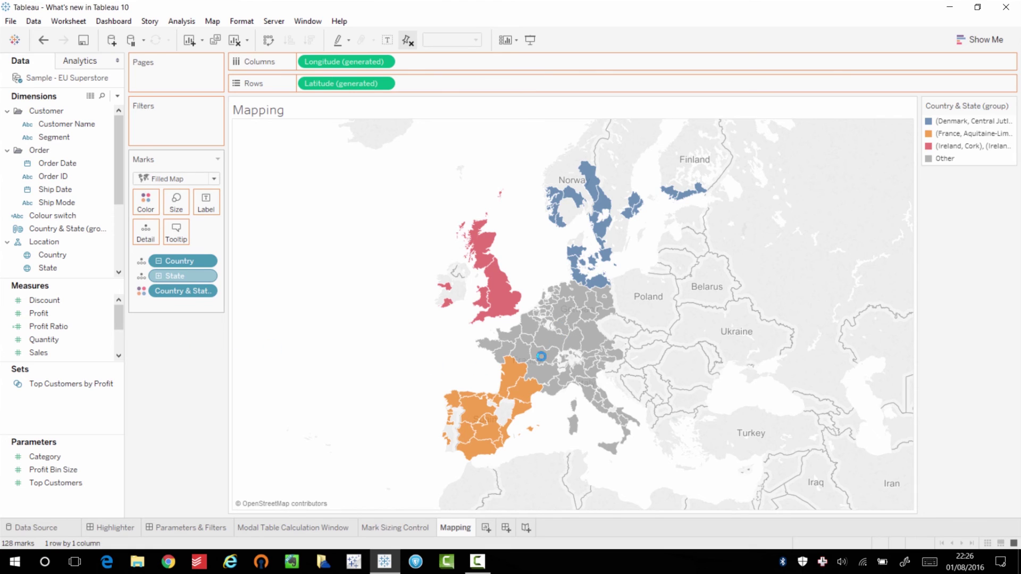
{"action": "mouse_move", "coordinate": [541, 357]}
{"action": "left_mouse_down"}
{"action": "mouse_move", "coordinate": [552, 358]}
{"action": "mouse_move", "coordinate": [540, 366]}
{"action": "left_mouse_up"}
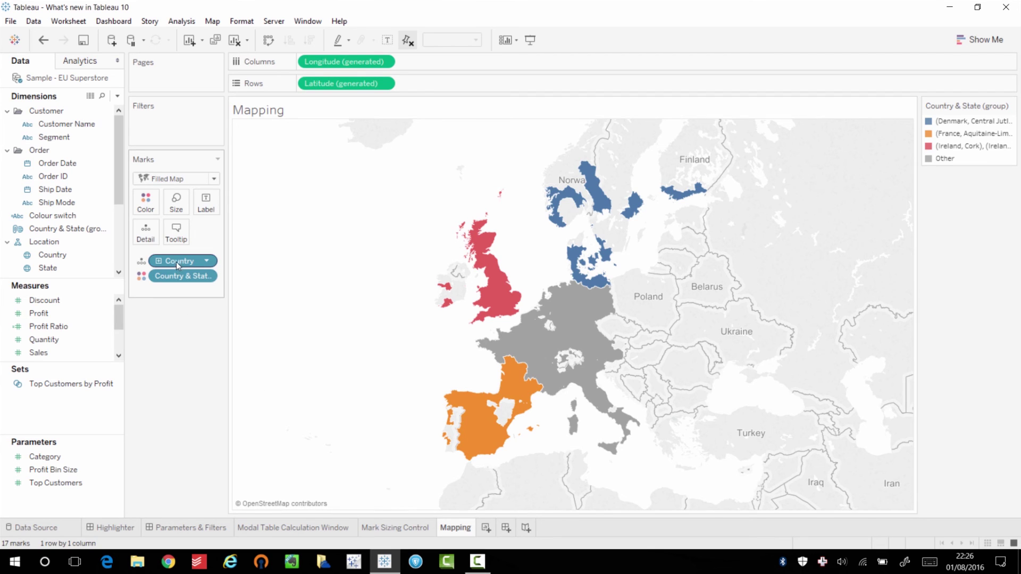
{"action": "left_click_drag", "start_coordinate": [176, 260], "coordinate": [171, 341]}
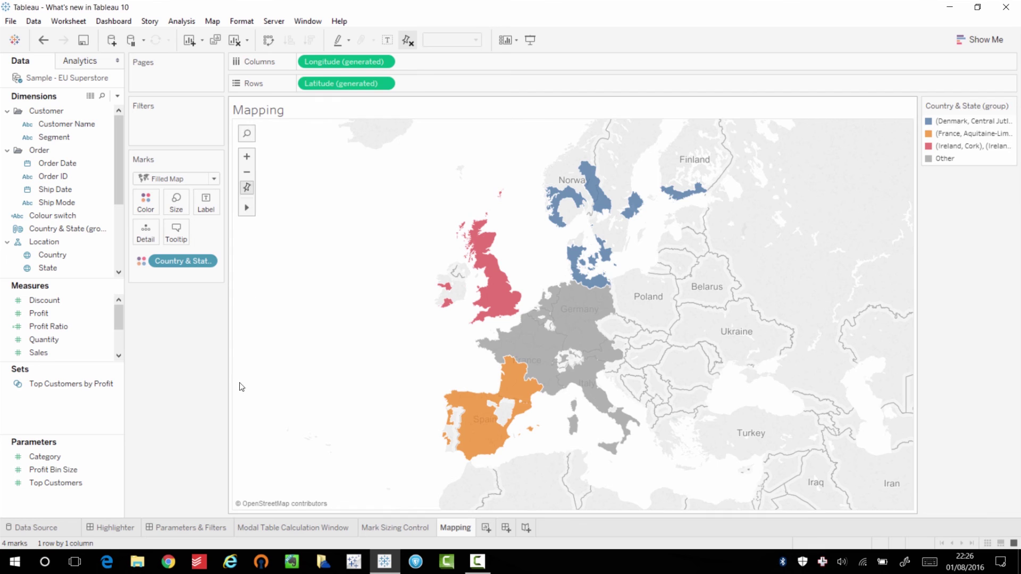
{"action": "left_click", "coordinate": [94, 233]}
Build Sheet 6 with Country & State (group) on Rows and SUM(Sales) as text, then return to Mapping
{"action": "left_click", "coordinate": [485, 528]}
{"action": "left_click_drag", "start_coordinate": [61, 228], "coordinate": [348, 84]}
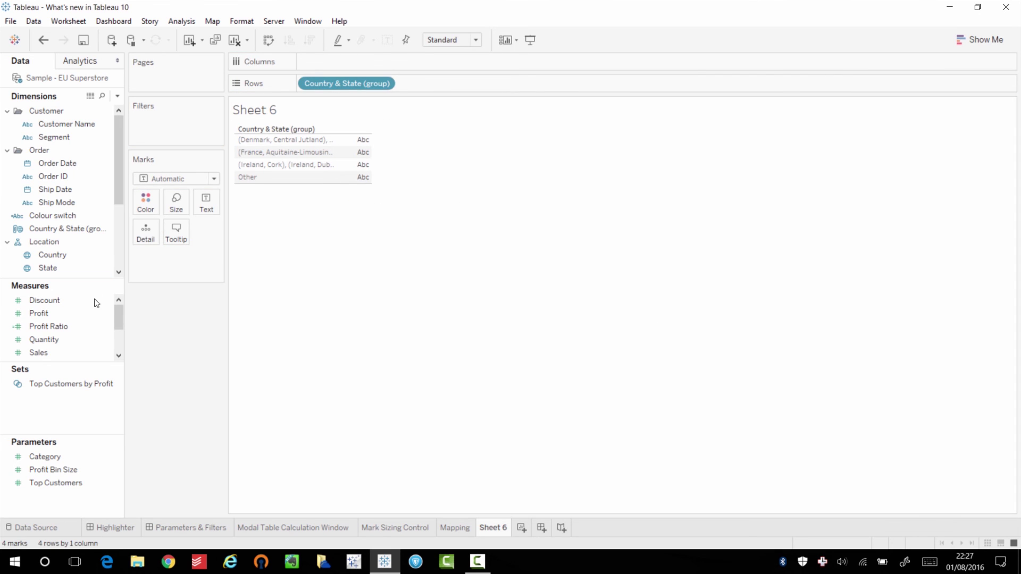
{"action": "left_click_drag", "start_coordinate": [81, 350], "coordinate": [411, 173]}
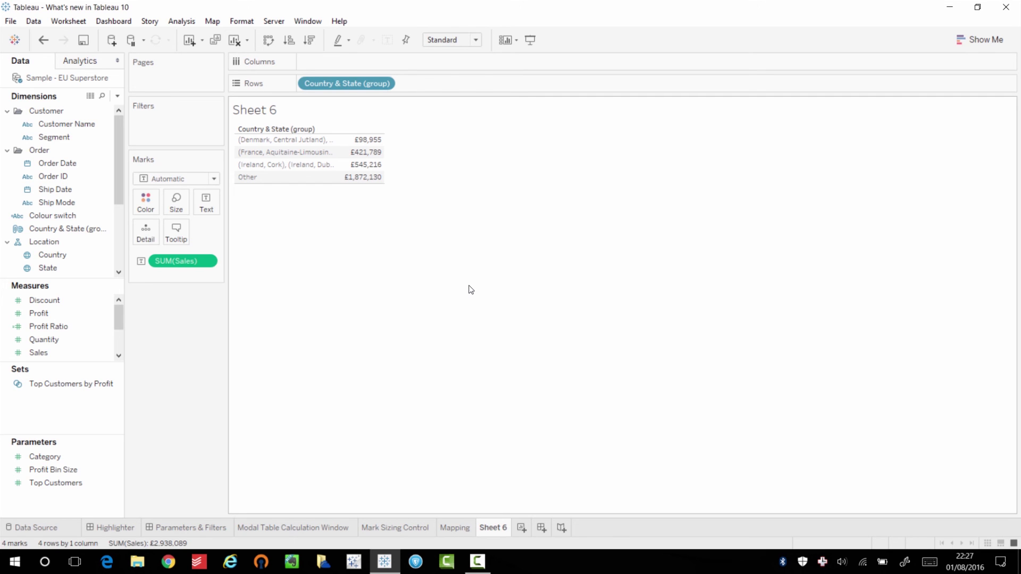
{"action": "left_click", "coordinate": [455, 528]}
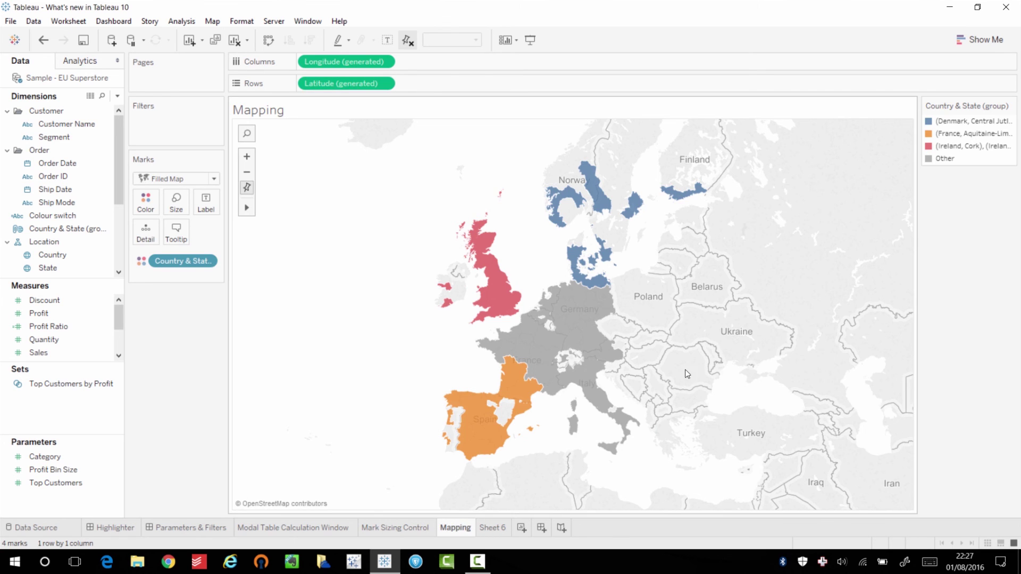